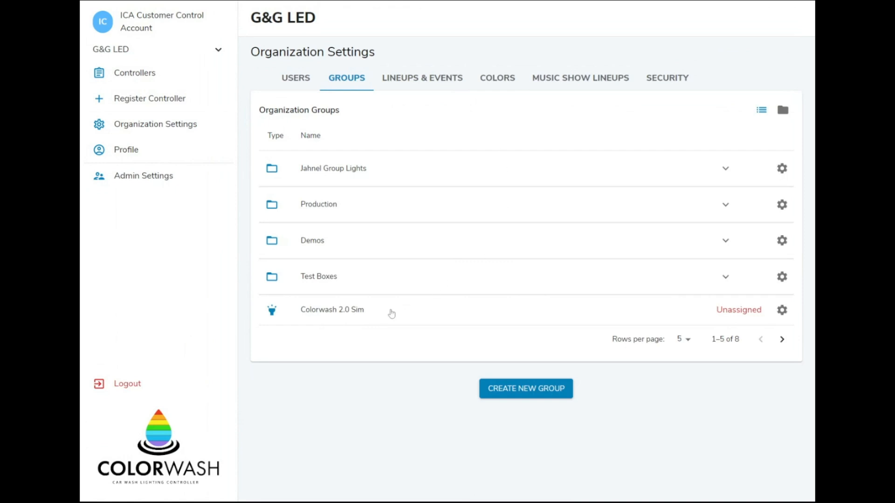
# Assign the Colorwash 2.0 Sim controller to the Production device group and save the assignment.
pyautogui.click(782, 310)
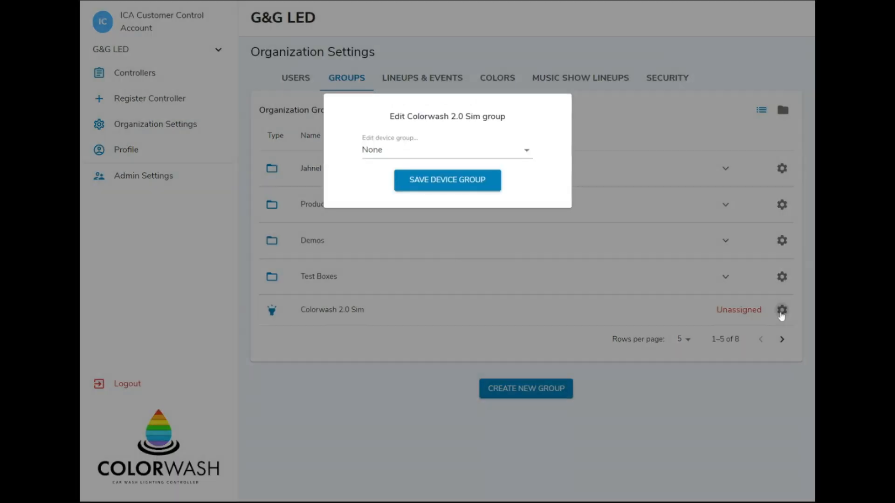
pyautogui.click(438, 149)
pyautogui.click(437, 199)
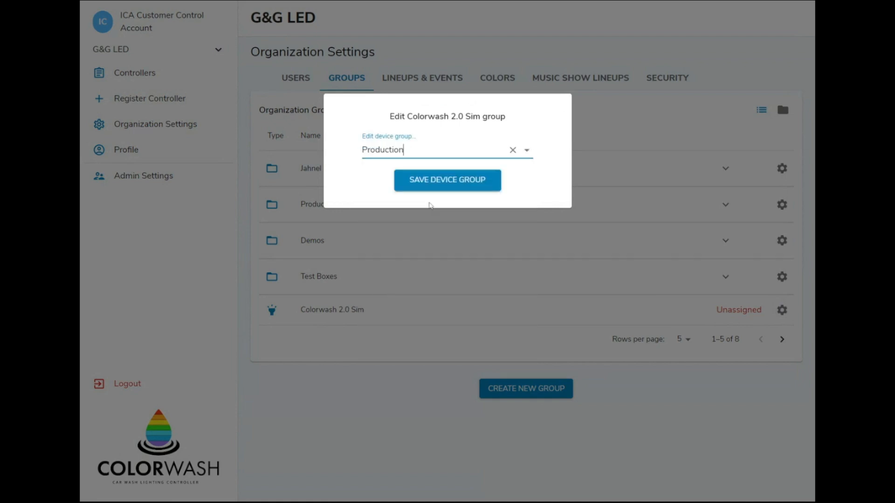
pyautogui.click(463, 182)
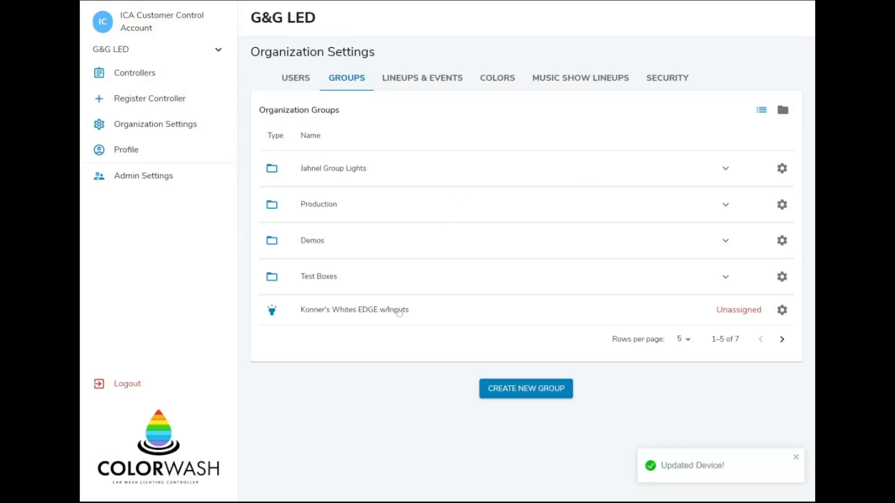
# Expand the Production group and its HQ subgroup and examine which subgroups and controllers they contain.
pyautogui.click(314, 207)
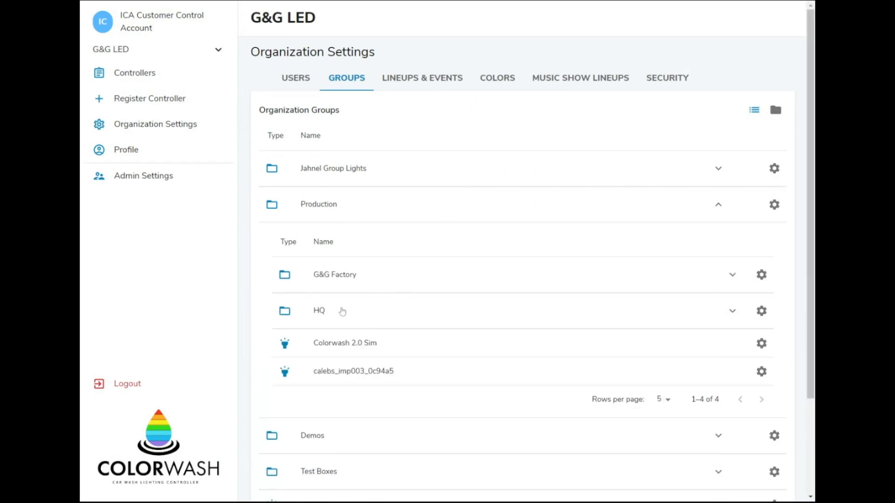
pyautogui.click(343, 311)
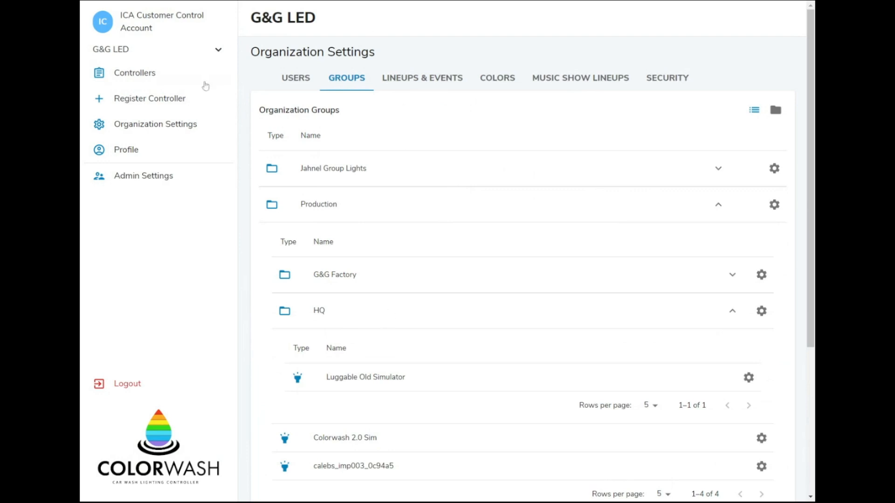
pyautogui.click(169, 131)
pyautogui.scroll(-5, 534, 203)
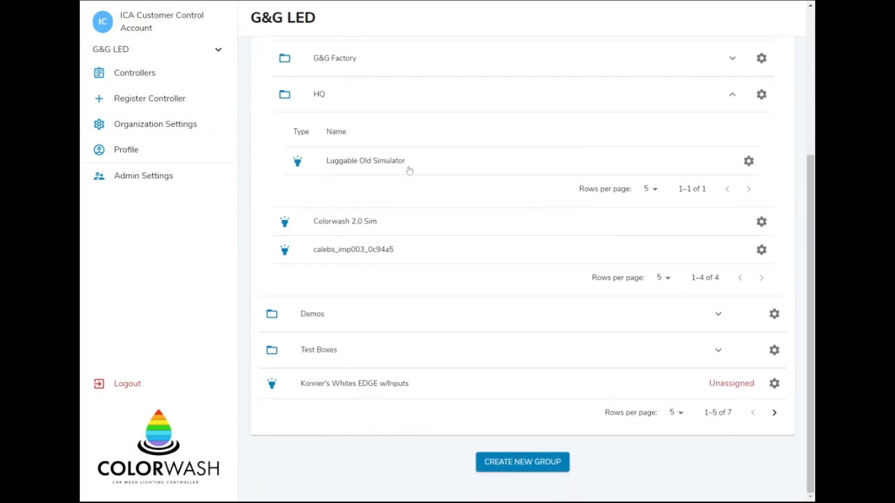
pyautogui.scroll(1, 412, 246)
pyautogui.scroll(3, 406, 266)
pyautogui.scroll(-2, 397, 292)
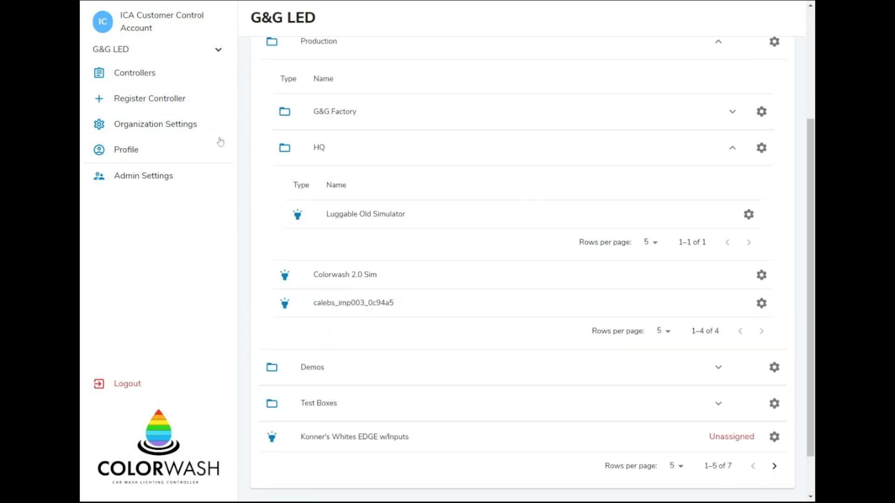
# Select Demos as the device group in the REV B controller's advanced settings and save it.
pyautogui.click(139, 74)
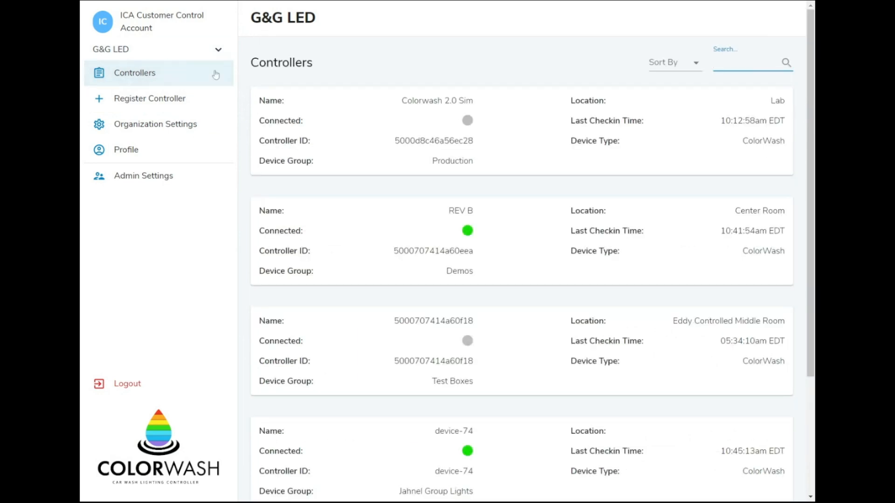
pyautogui.click(544, 236)
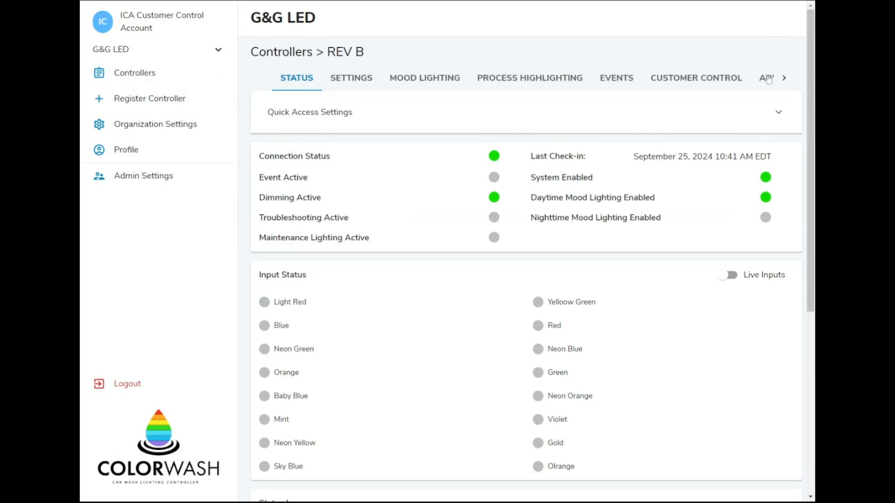
pyautogui.click(769, 79)
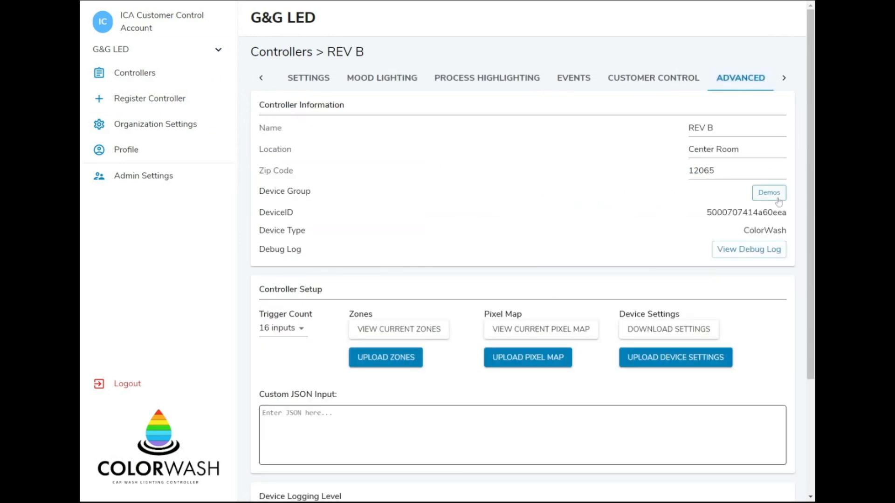
pyautogui.click(777, 200)
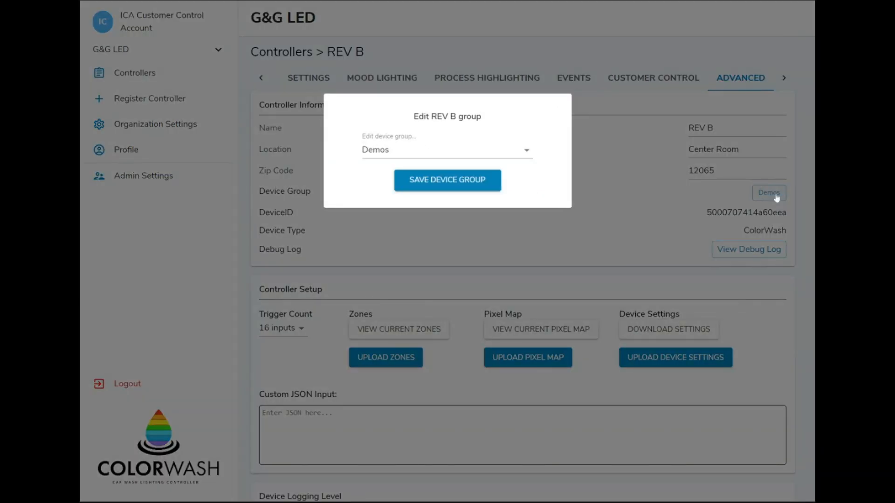
pyautogui.click(419, 150)
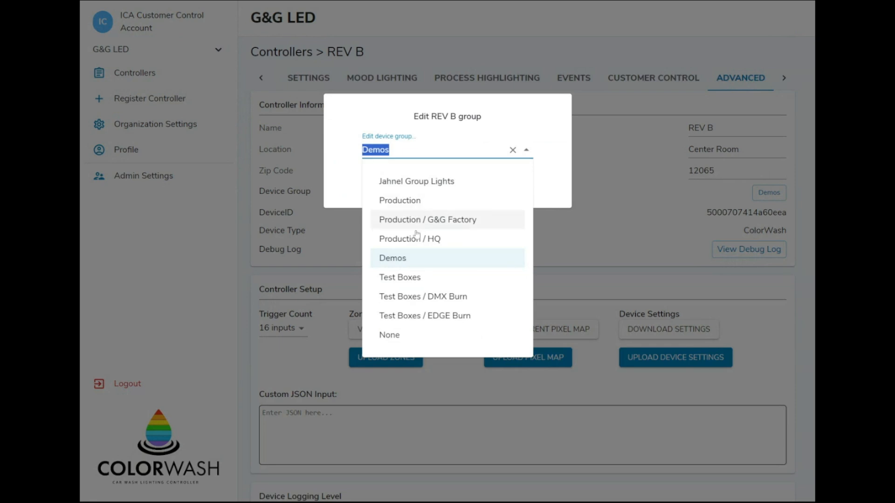
pyautogui.click(403, 259)
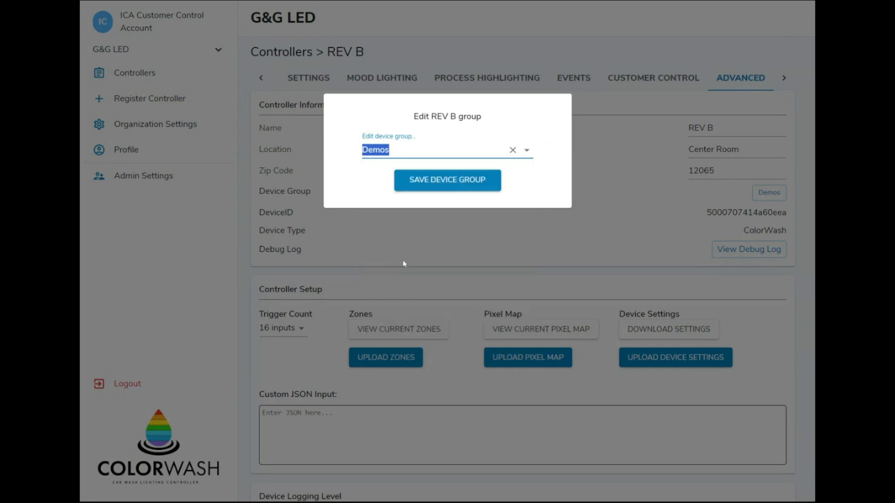
pyautogui.click(476, 183)
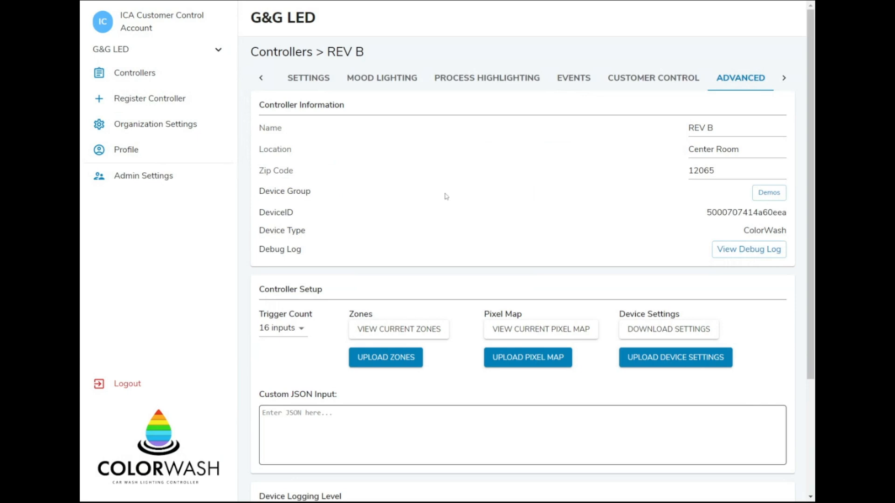
# Start a daytime mood lighting group lineup named Lineup for the Production / HQ and Production / G&G Factory groups.
pyautogui.click(156, 124)
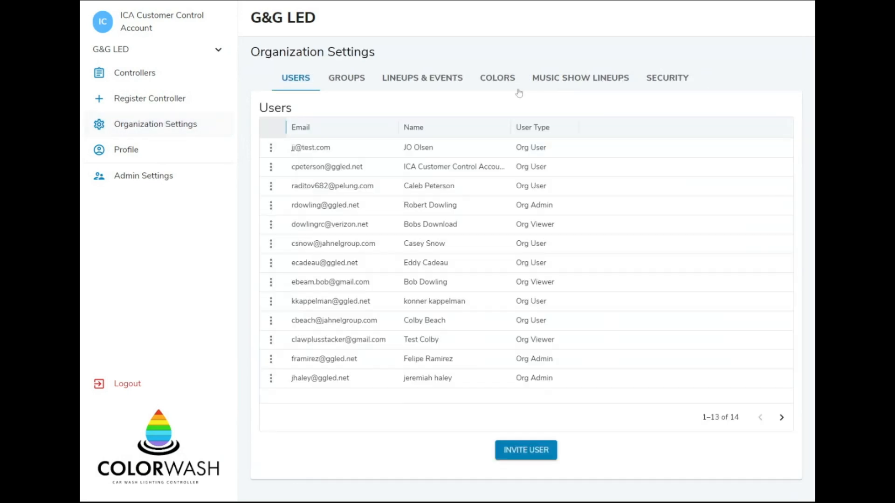
pyautogui.click(410, 79)
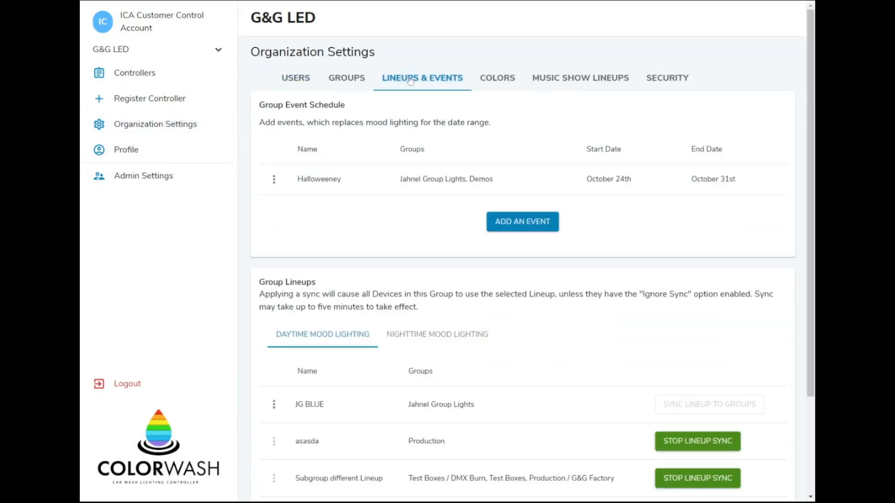
pyautogui.scroll(-2, 543, 254)
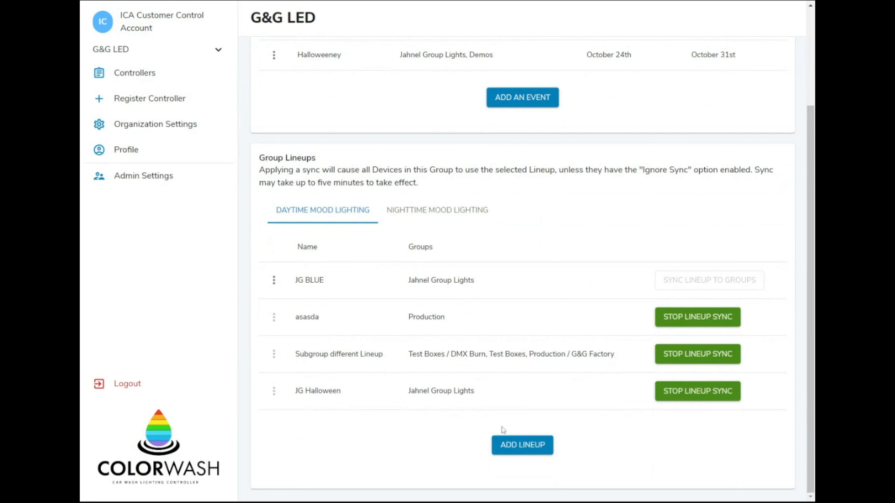
pyautogui.click(514, 445)
pyautogui.click(443, 86)
pyautogui.write('Lineup')
pyautogui.click(414, 111)
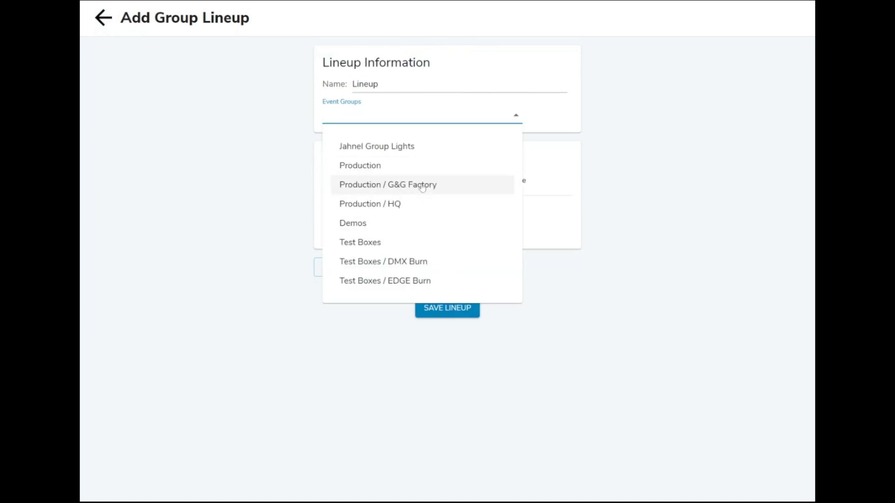
pyautogui.click(415, 202)
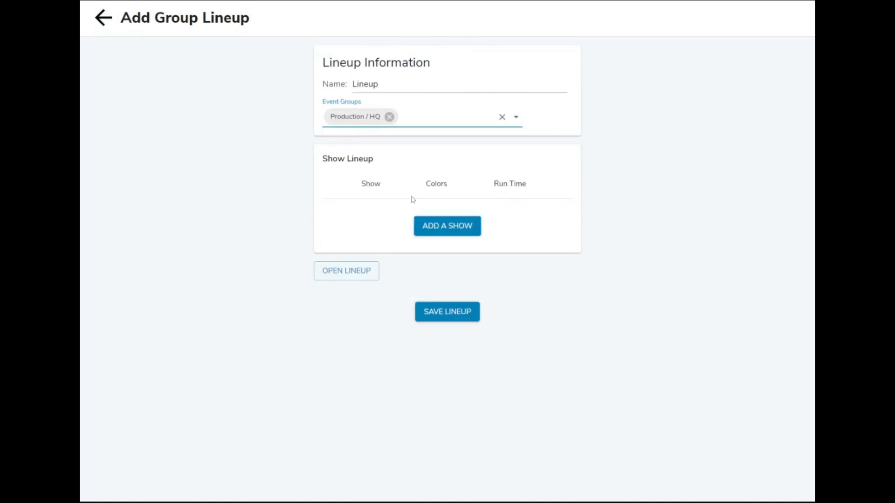
pyautogui.click(442, 118)
pyautogui.click(415, 188)
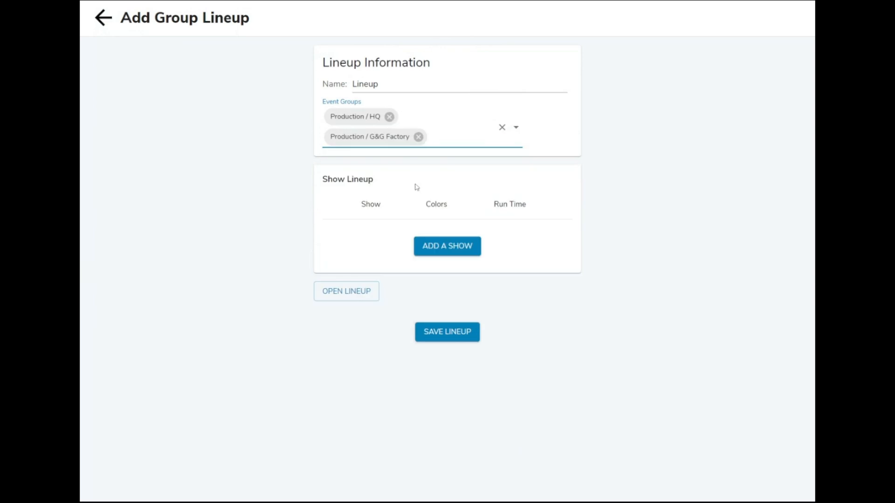
# Add a Sparkle show in Neon Green and Green to the new lineup and save the lineup.
pyautogui.click(437, 252)
pyautogui.click(524, 68)
pyautogui.click(513, 175)
pyautogui.click(373, 136)
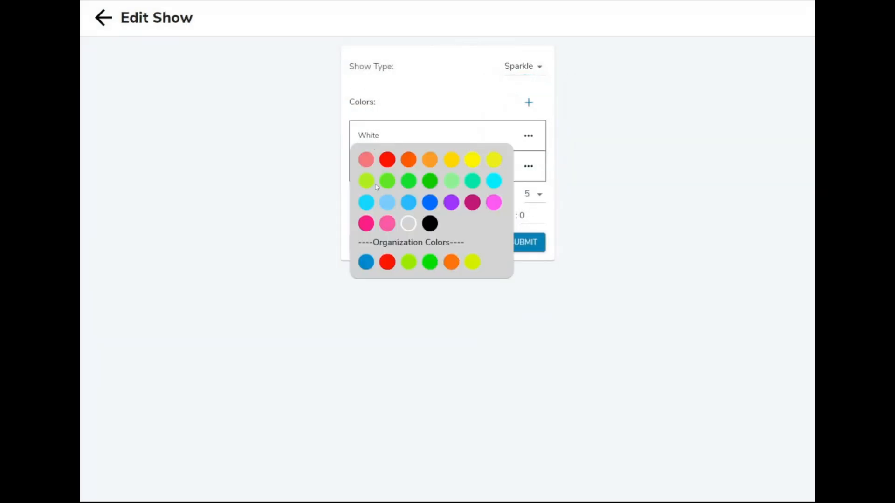
pyautogui.click(390, 181)
pyautogui.click(393, 181)
pyautogui.click(409, 209)
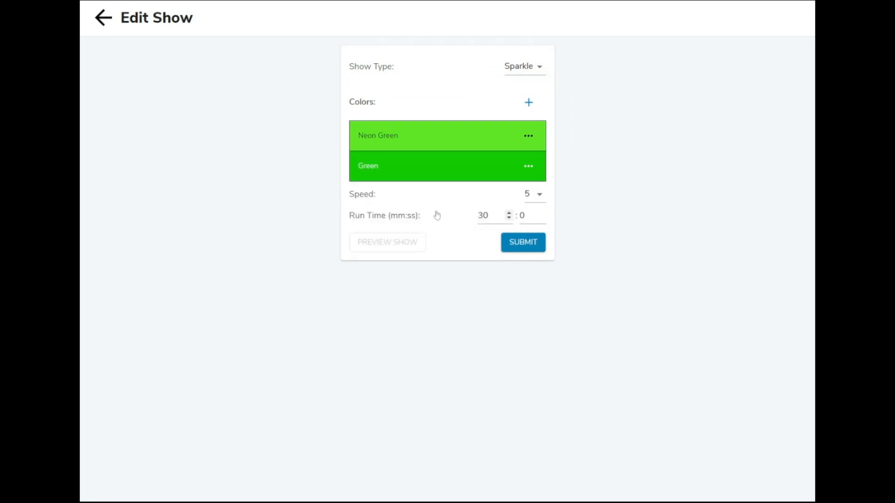
pyautogui.click(520, 251)
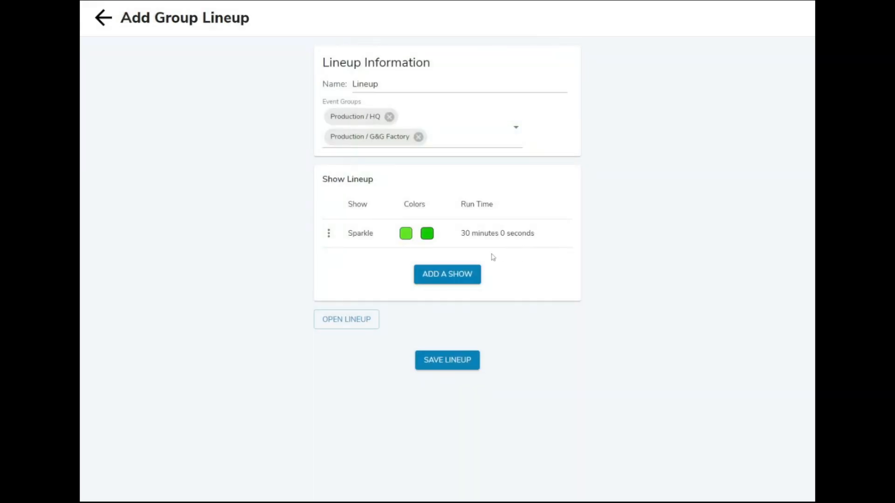
pyautogui.click(449, 366)
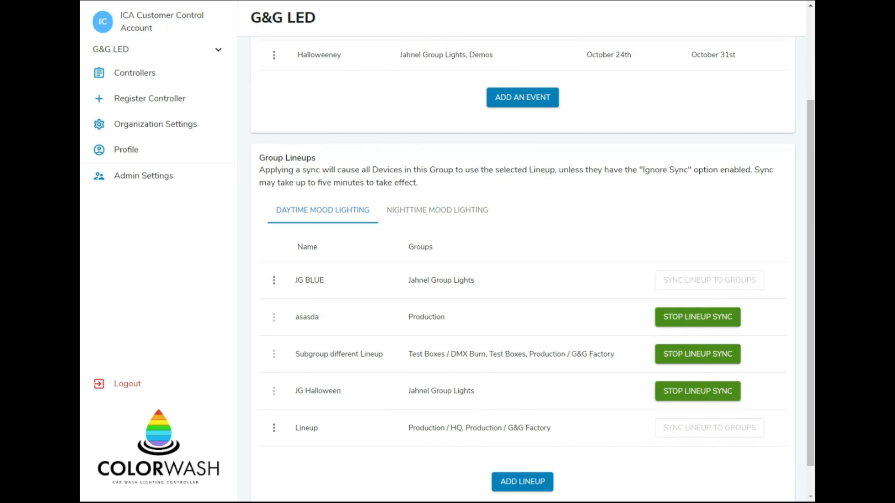
# Stop syncing Subgroup different Lineup and sync the lineup named Lineup to its groups, dismissing the notifications.
pyautogui.click(695, 362)
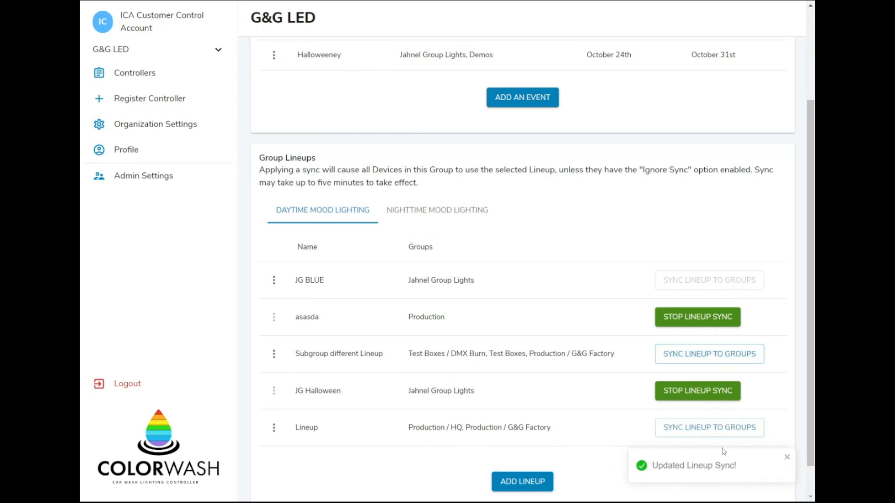
pyautogui.click(726, 433)
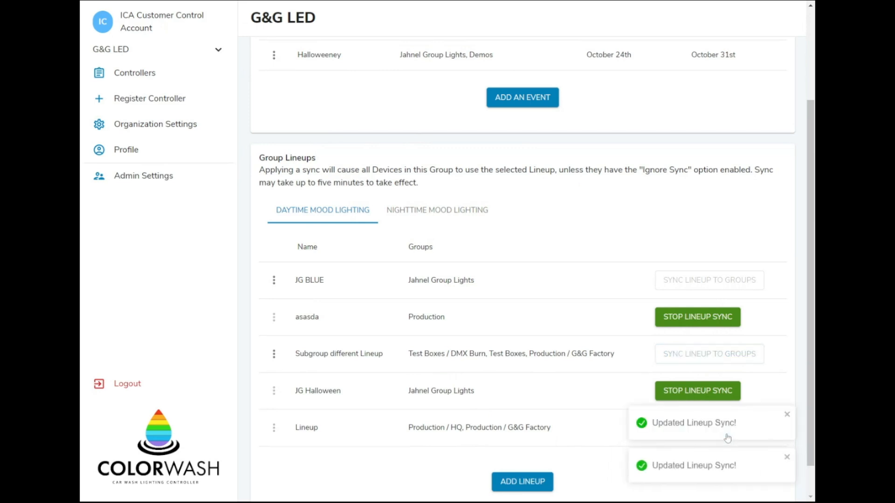
pyautogui.click(787, 414)
pyautogui.click(787, 458)
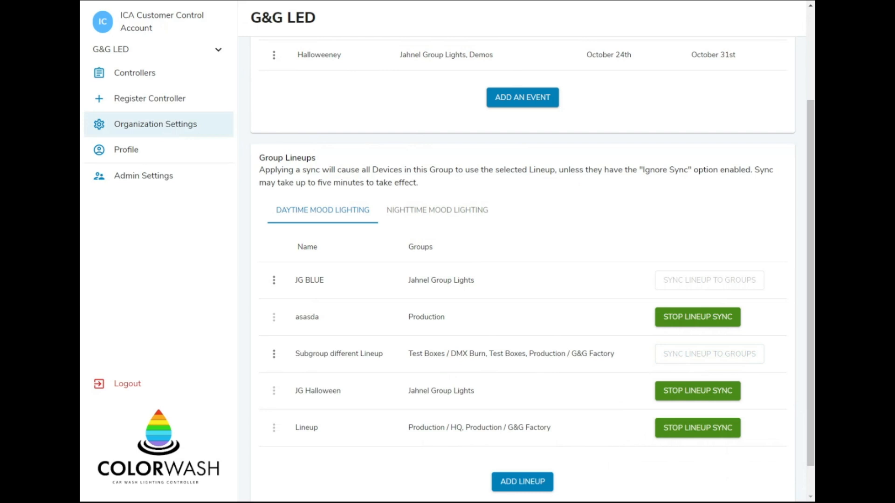
# Open the ninth user in the organization's user list for editing and examine the available user types.
pyautogui.click(168, 127)
pyautogui.click(297, 81)
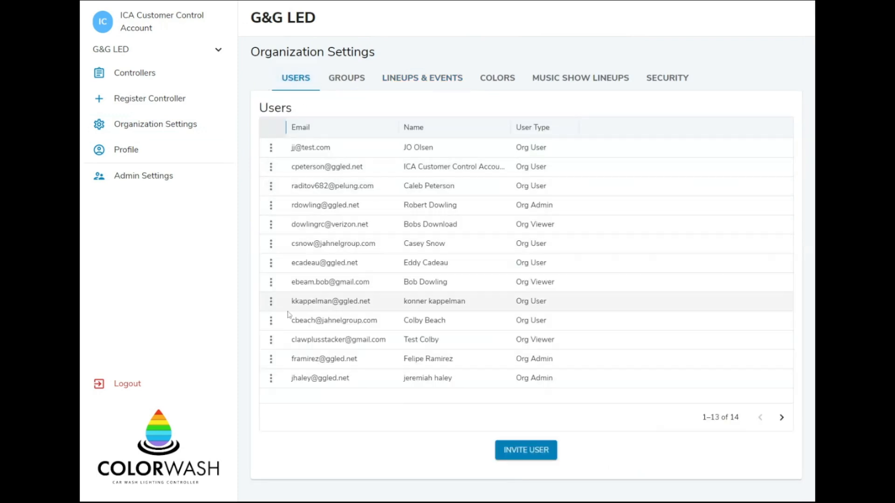
pyautogui.click(271, 302)
pyautogui.click(271, 319)
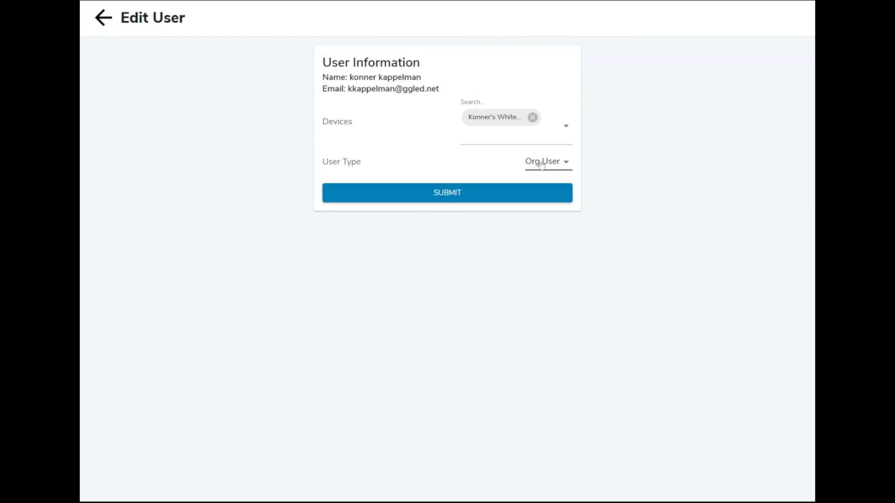
pyautogui.click(540, 164)
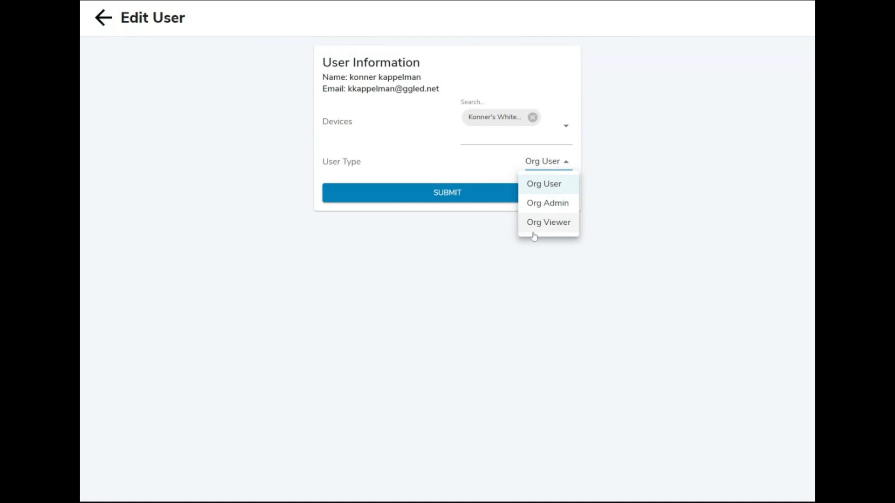
pyautogui.click(464, 276)
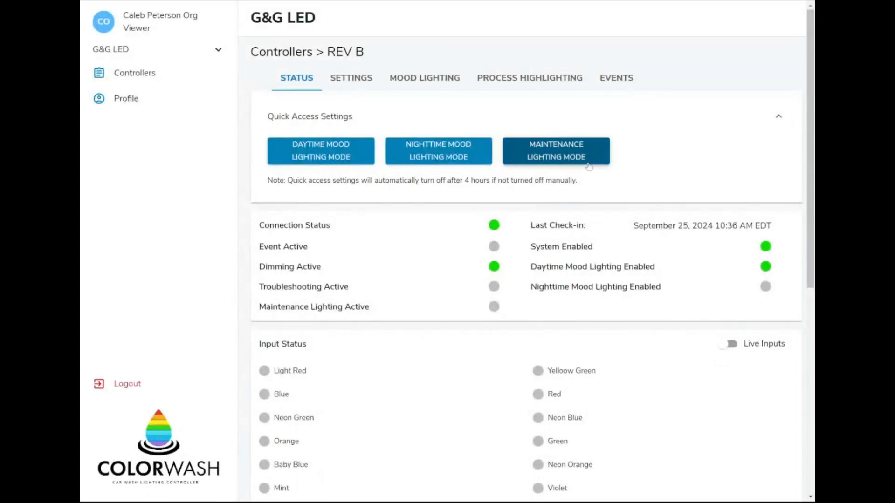
# Collapse REV B's quick access settings and try to set its System Enable condition type to Input Condition.
pyautogui.click(778, 120)
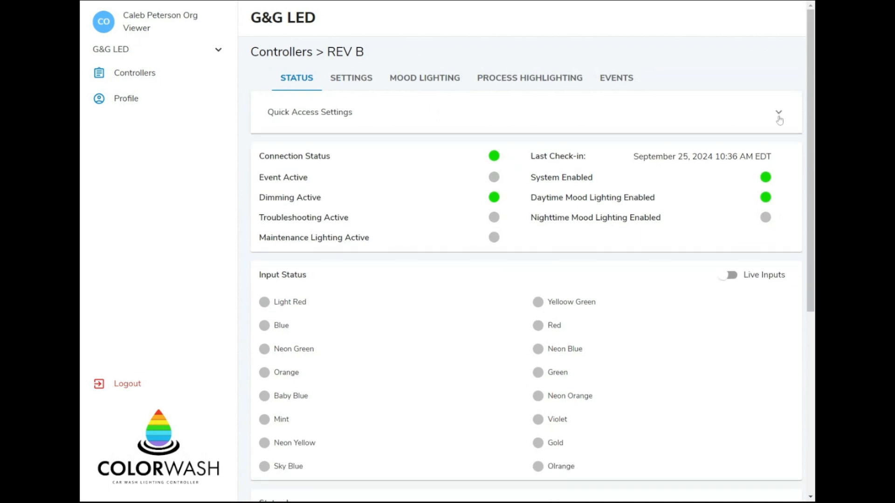
pyautogui.click(352, 78)
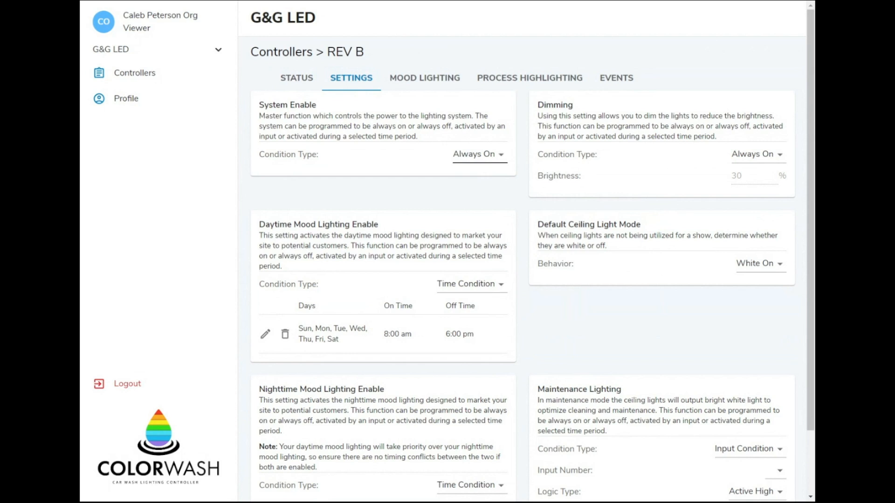
pyautogui.click(477, 154)
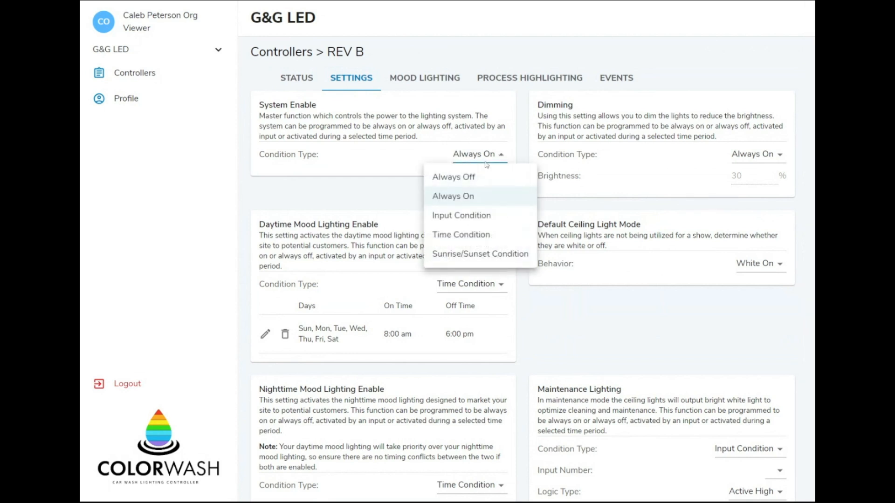
pyautogui.click(473, 213)
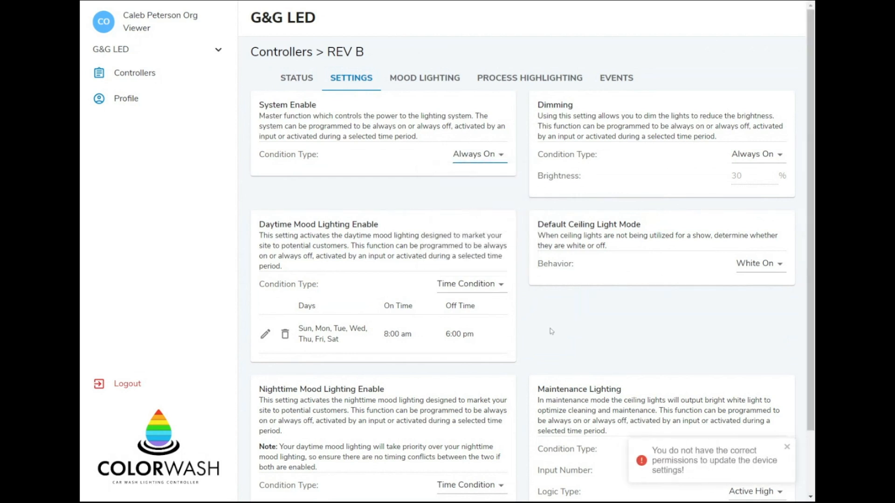
# Examine REV B's daytime and nighttime mood lighting lineups and its process highlighting inputs.
pyautogui.click(437, 86)
pyautogui.click(350, 182)
pyautogui.scroll(-1, 351, 370)
pyautogui.click(351, 425)
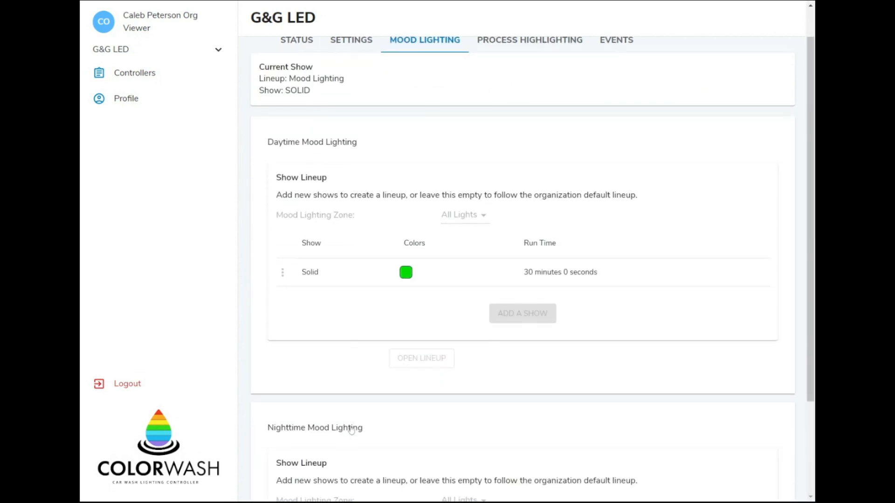
pyautogui.scroll(-4, 351, 426)
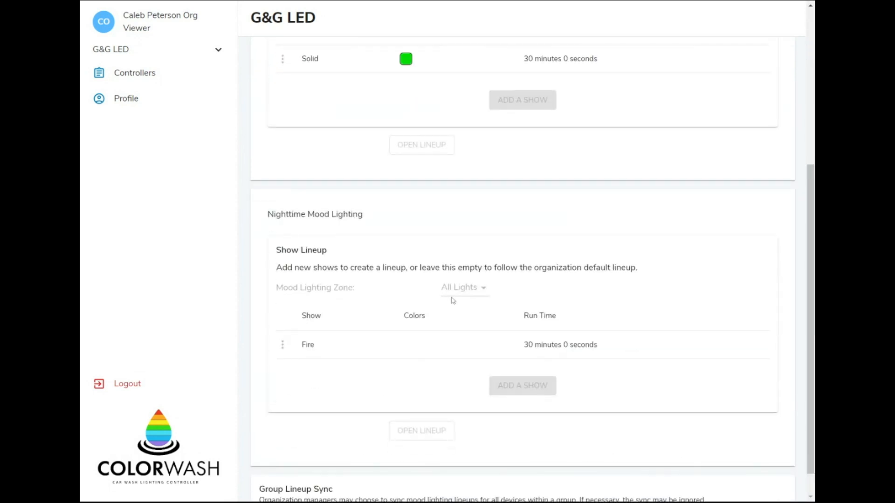
pyautogui.scroll(3, 452, 301)
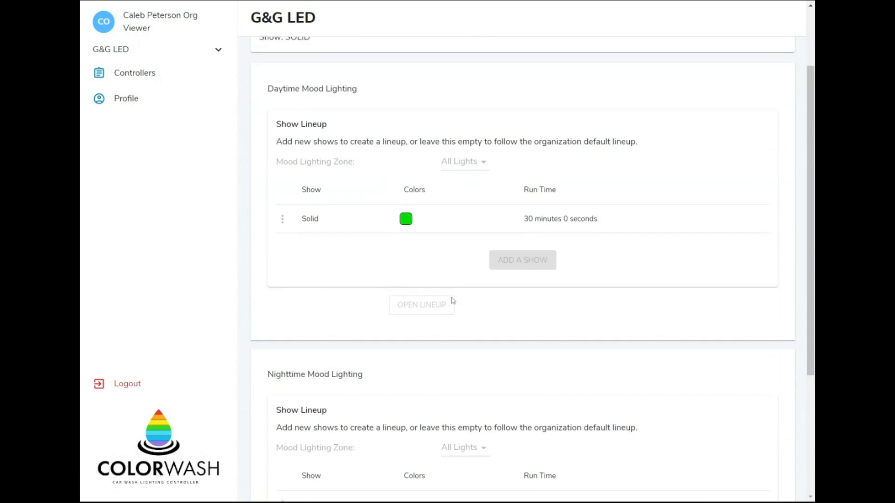
pyautogui.scroll(2, 453, 300)
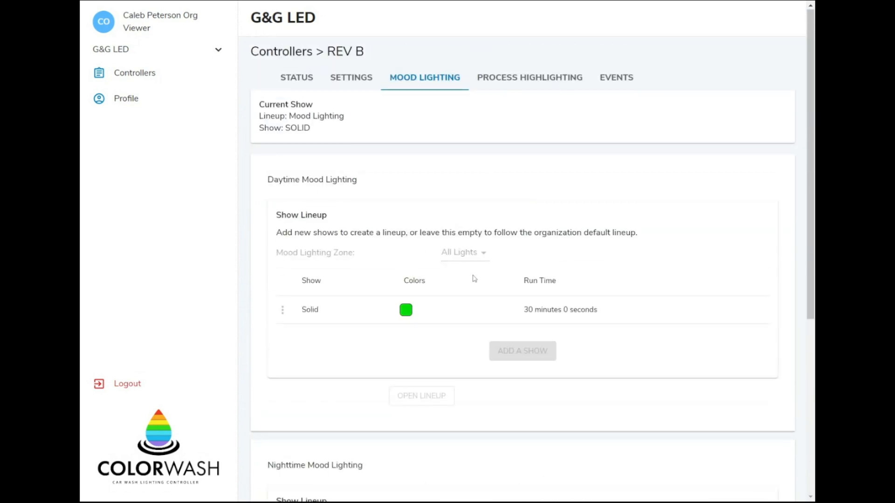
pyautogui.click(547, 80)
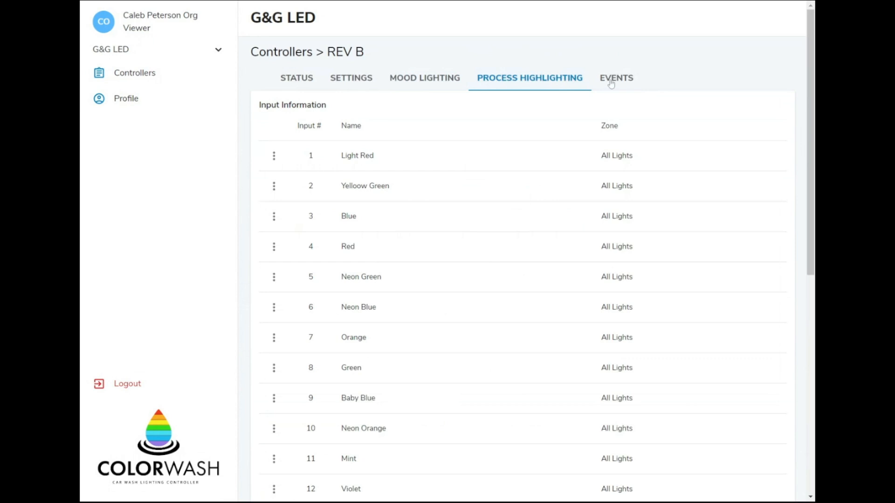
pyautogui.click(308, 82)
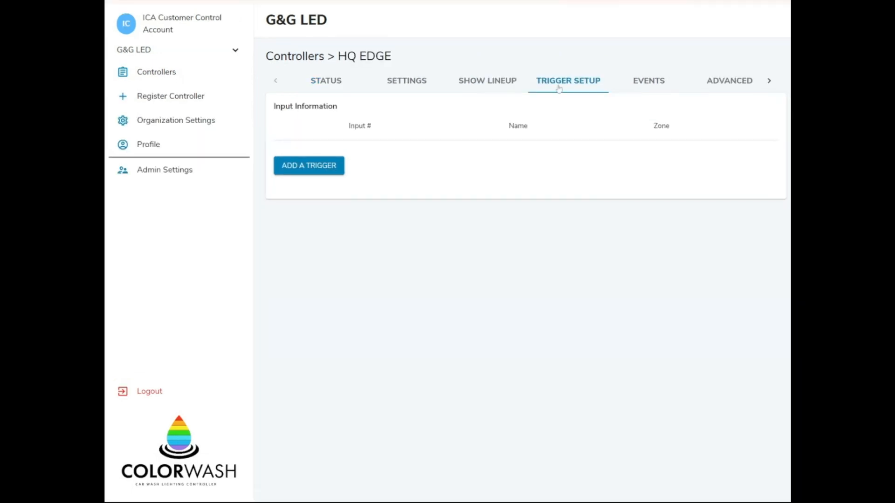
# Return from HQ EDGE to the controllers list and browse the organization's controllers.
pyautogui.click(167, 79)
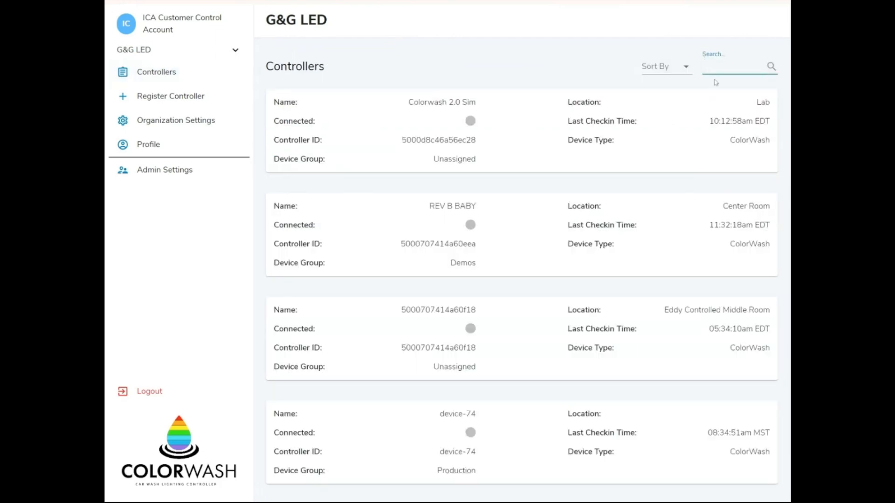
pyautogui.scroll(-3, 671, 155)
pyautogui.scroll(-7, 672, 154)
pyautogui.scroll(-1, 672, 154)
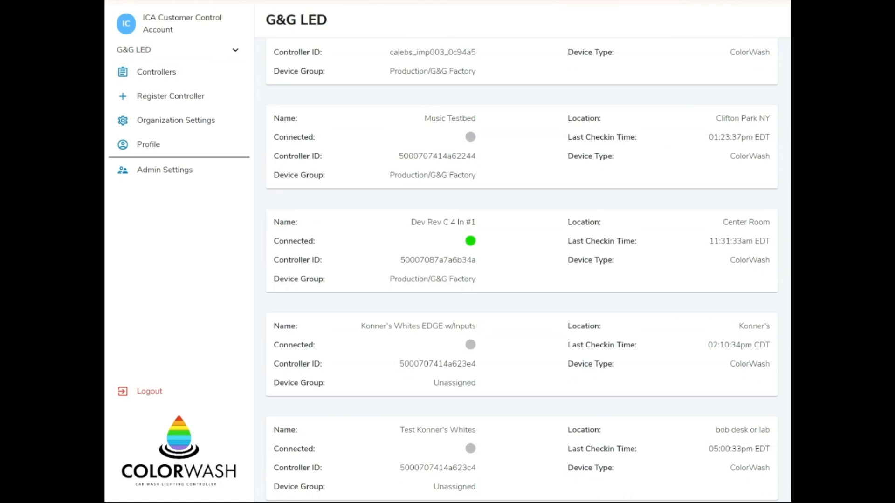
pyautogui.scroll(10, 671, 156)
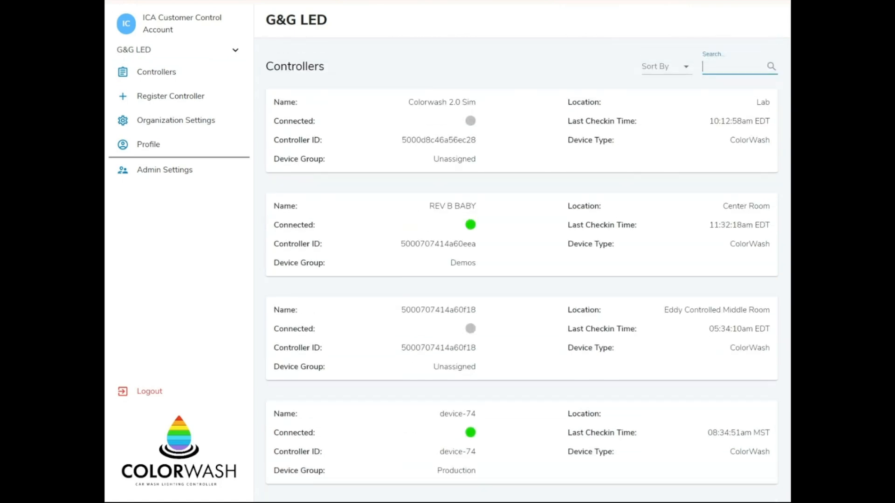
# Sort the controllers by Date Added and reverse the sort to show the newest first.
pyautogui.click(676, 67)
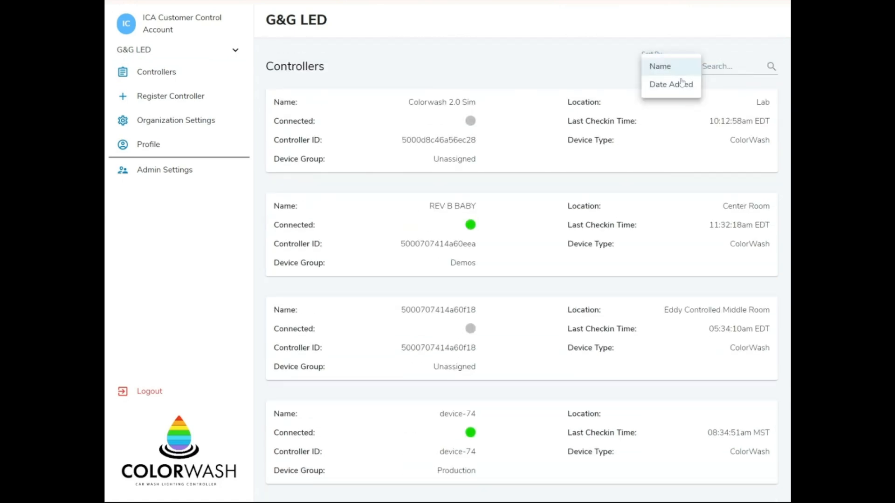
pyautogui.click(681, 84)
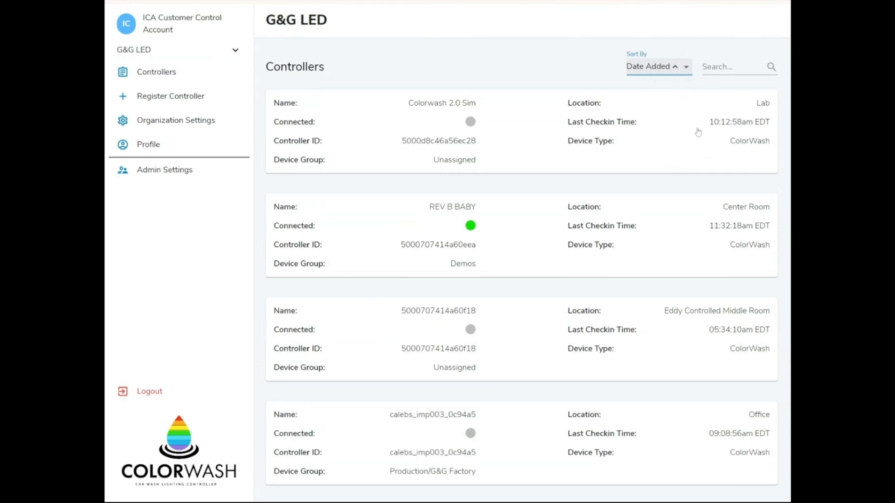
pyautogui.click(675, 74)
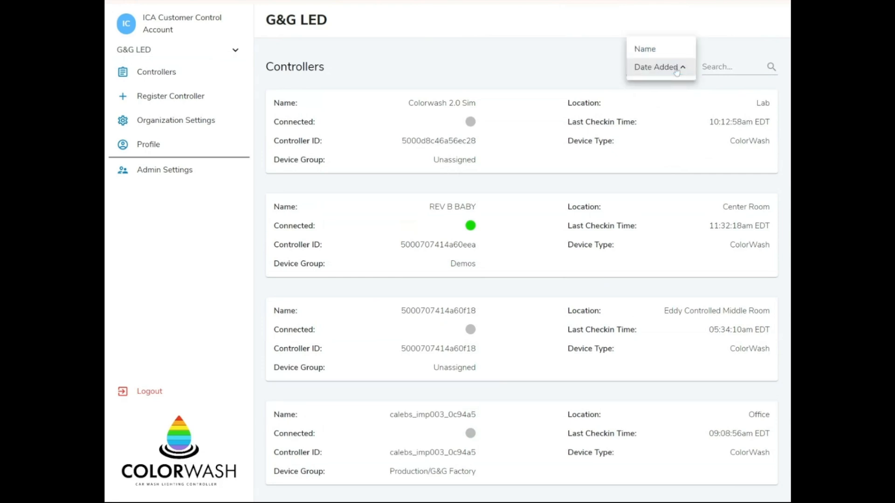
pyautogui.click(677, 70)
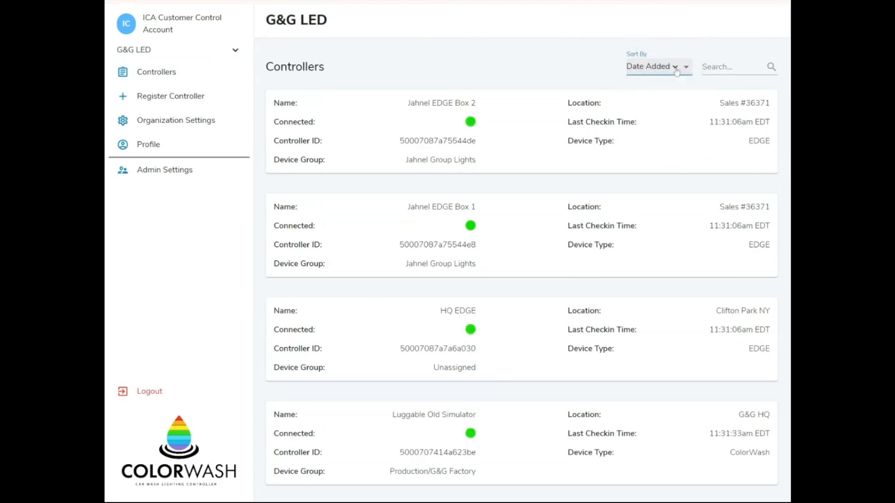
# Clear the Date Added sorting and sort the controllers by Name in ascending order.
pyautogui.click(676, 73)
pyautogui.click(677, 70)
pyautogui.click(677, 70)
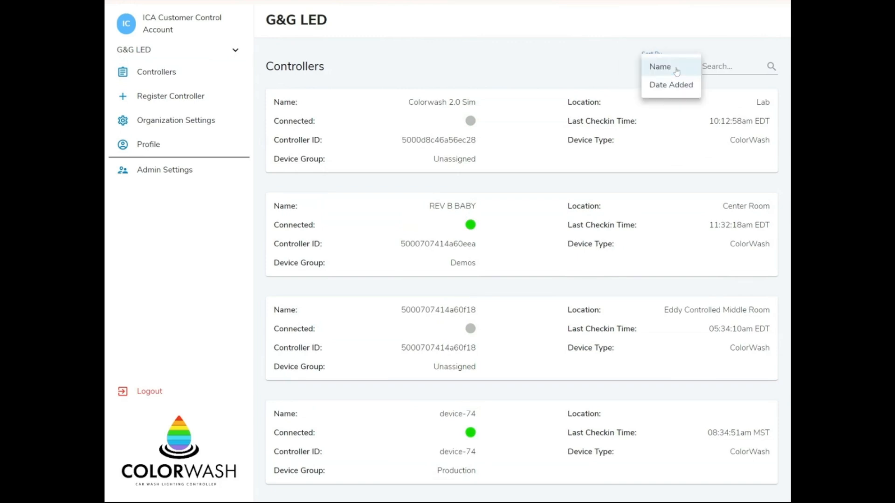
pyautogui.click(677, 70)
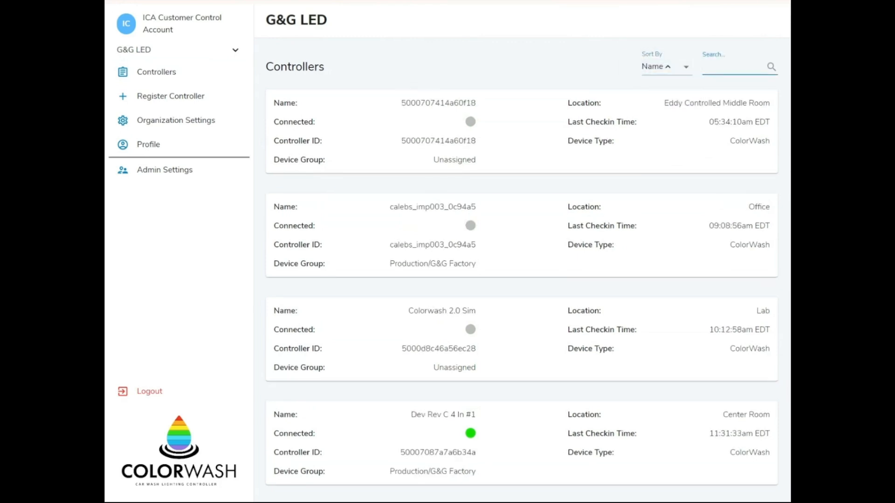
# Search the controllers for "Jahnel", and replace the search term with "group".
pyautogui.write('Jahnel')
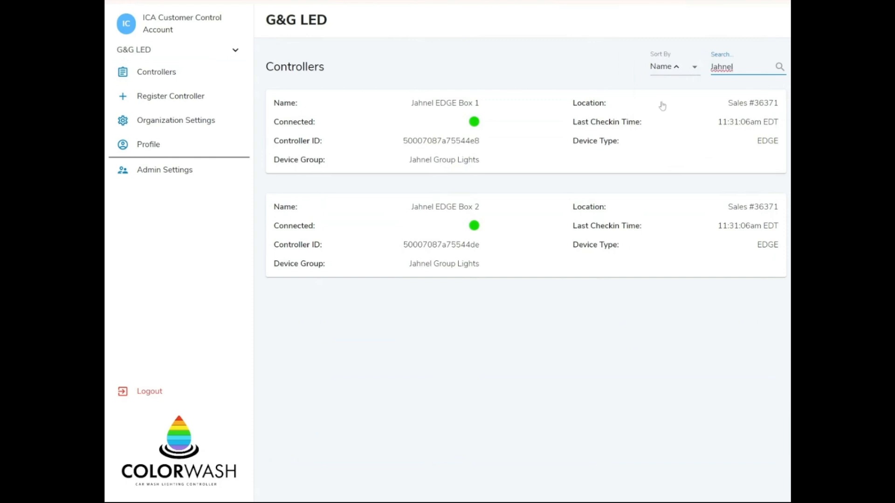
pyautogui.hotkey('ctrl', 'a')
pyautogui.press('BackSpace')
pyautogui.write('group')
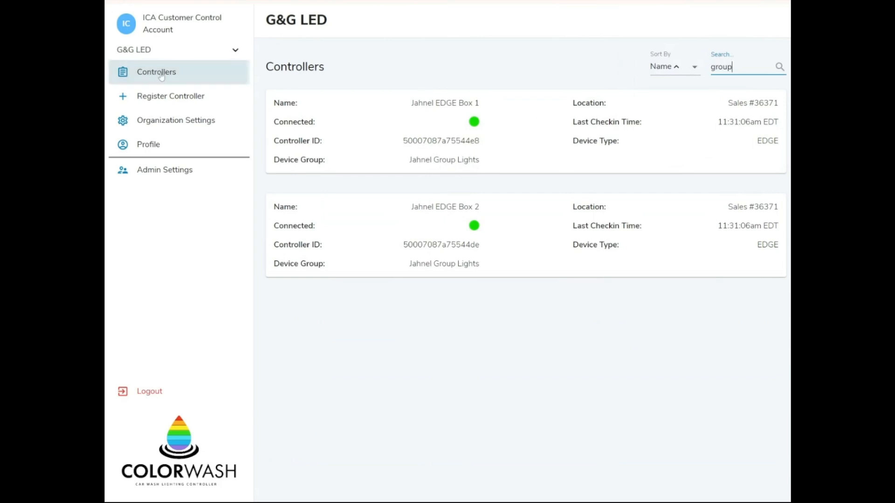
# Open the primary show lineup of Jahnel EDGE Box 1 and set the controller to ignore the group lineup sync.
pyautogui.click(468, 134)
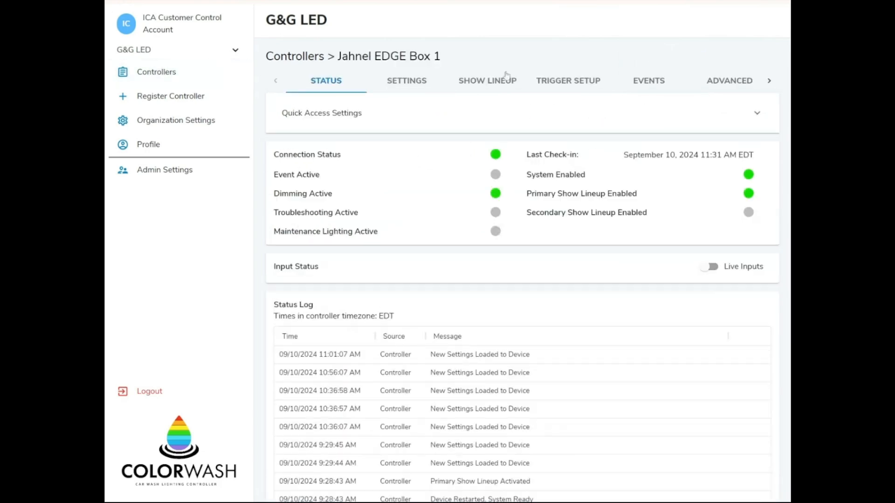
pyautogui.click(487, 86)
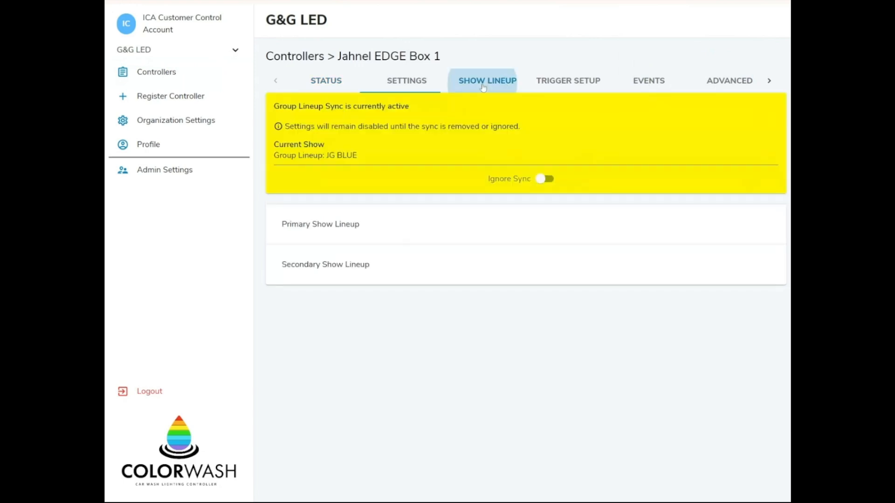
pyautogui.scroll(-1, 511, 263)
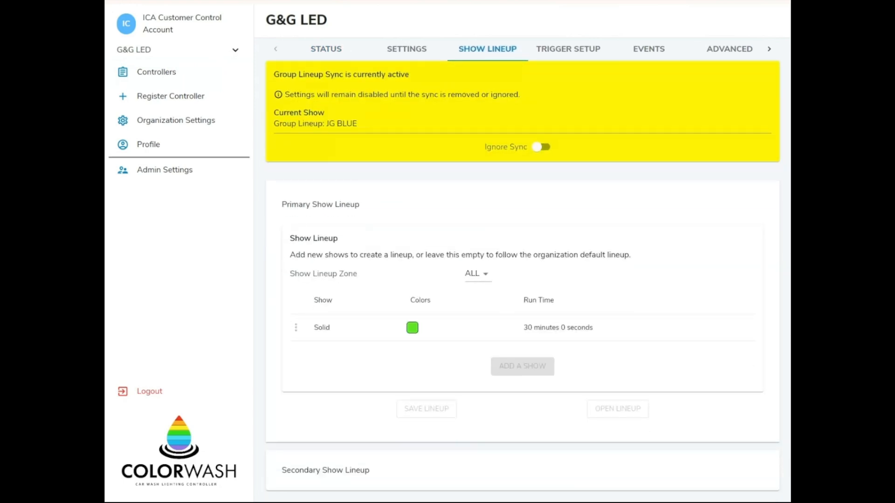
pyautogui.click(540, 148)
# Try changing the primary lineup's Solid show to Chase and view the White color's options, leaving without submitting.
pyautogui.click(295, 258)
pyautogui.click(305, 257)
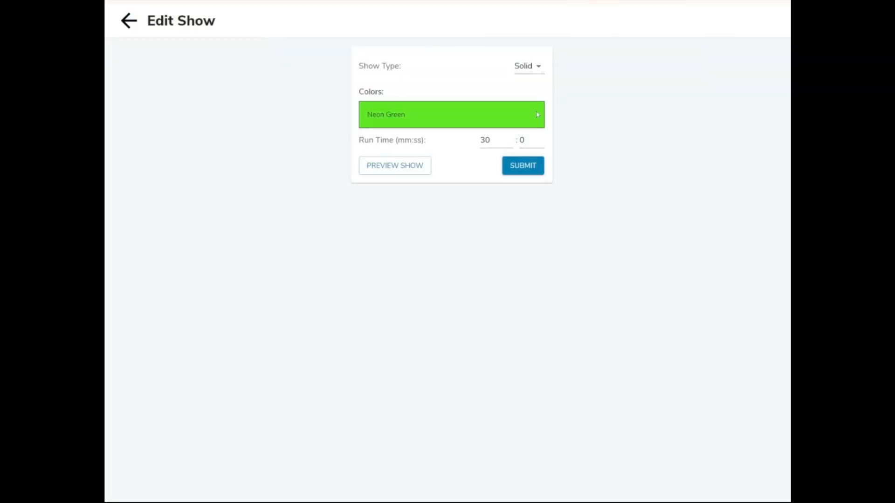
pyautogui.click(416, 120)
pyautogui.click(533, 69)
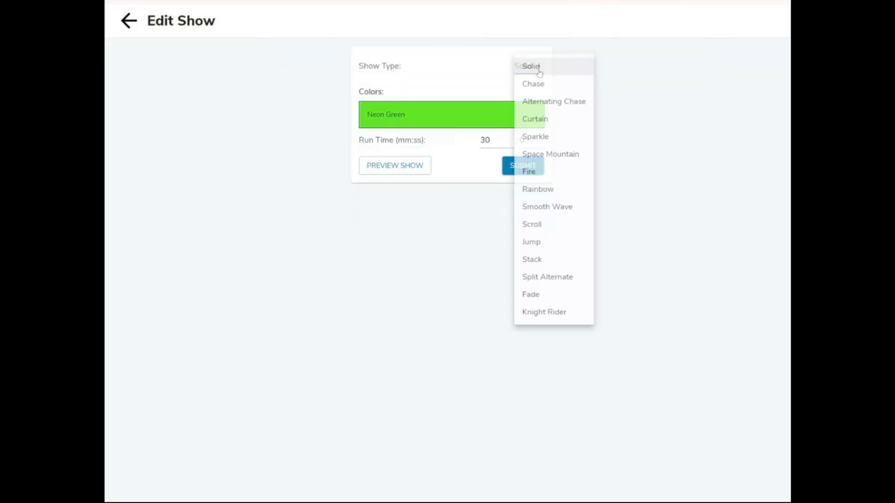
pyautogui.click(533, 84)
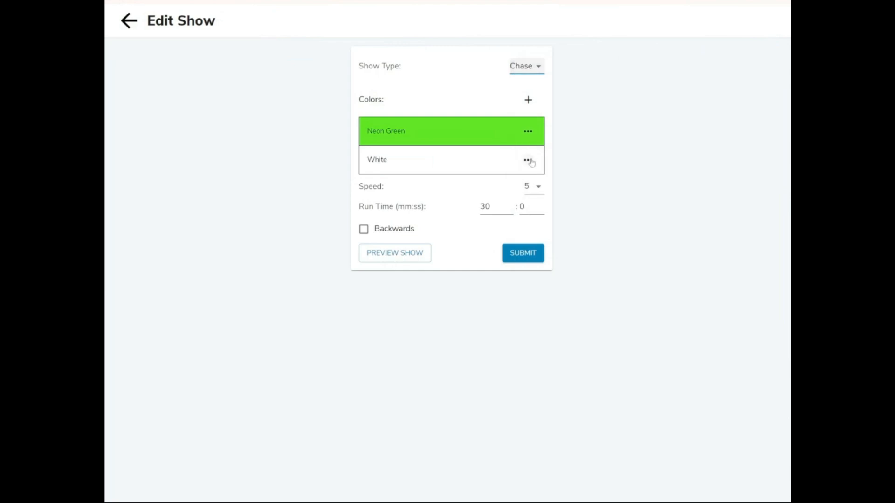
pyautogui.click(530, 160)
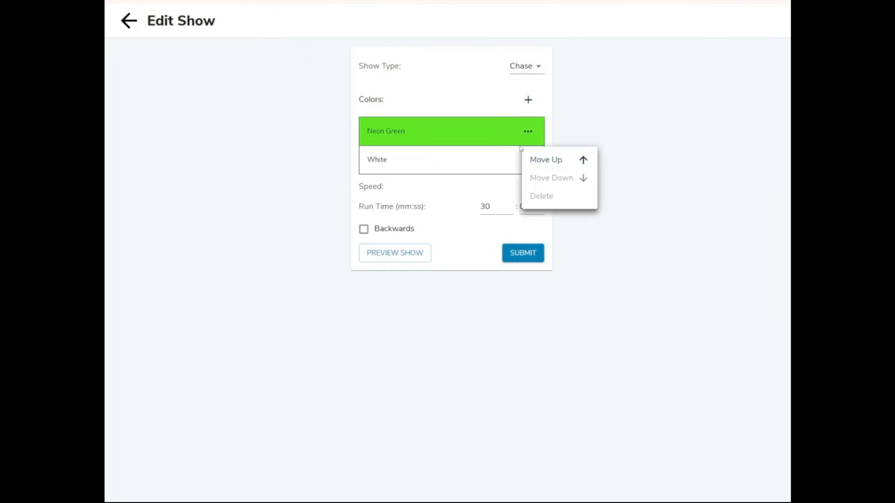
pyautogui.click(127, 23)
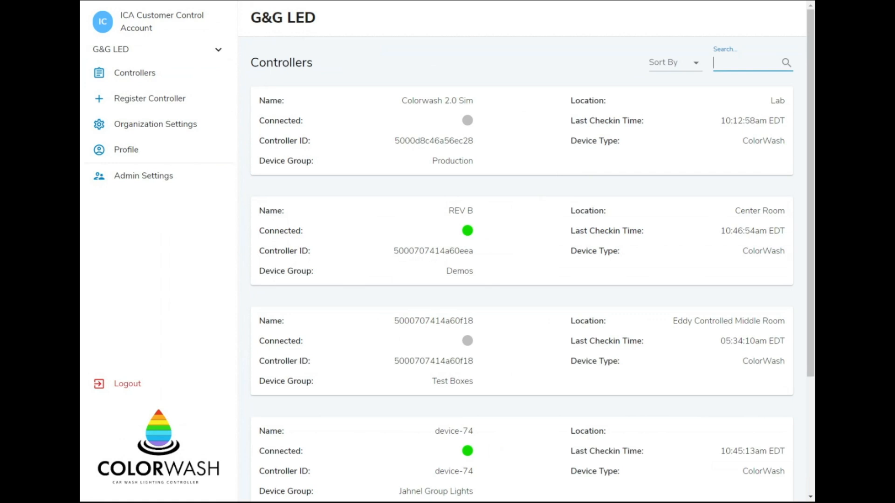
# Browse the controllers list from the first page through page 3.
pyautogui.scroll(-3, 680, 172)
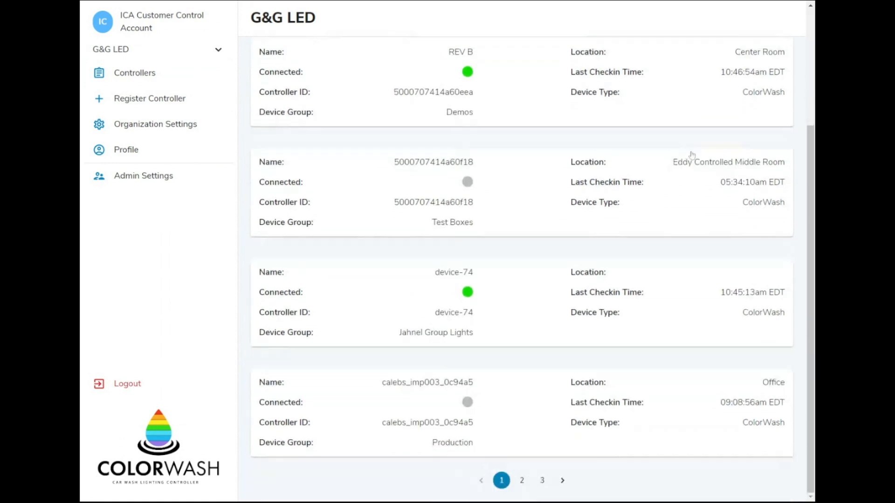
pyautogui.scroll(3, 564, 291)
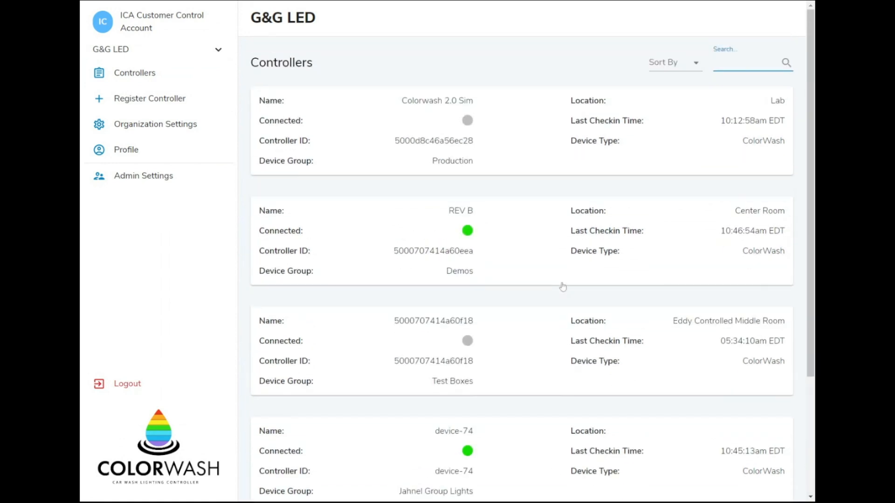
pyautogui.scroll(-3, 562, 286)
pyautogui.click(562, 483)
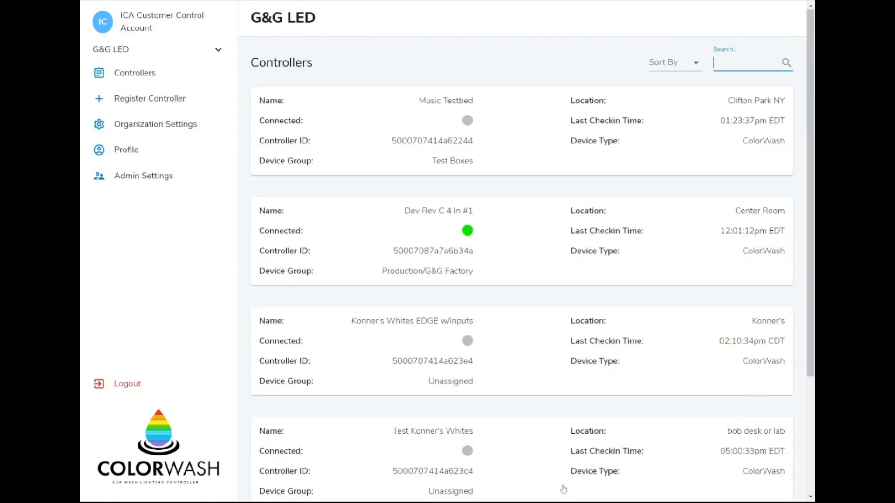
pyautogui.scroll(-2, 587, 282)
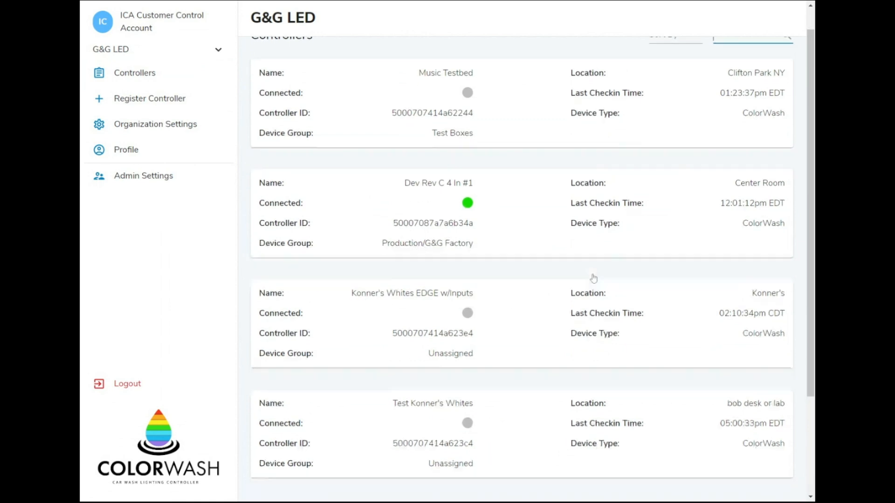
pyautogui.scroll(-1, 593, 278)
pyautogui.click(562, 480)
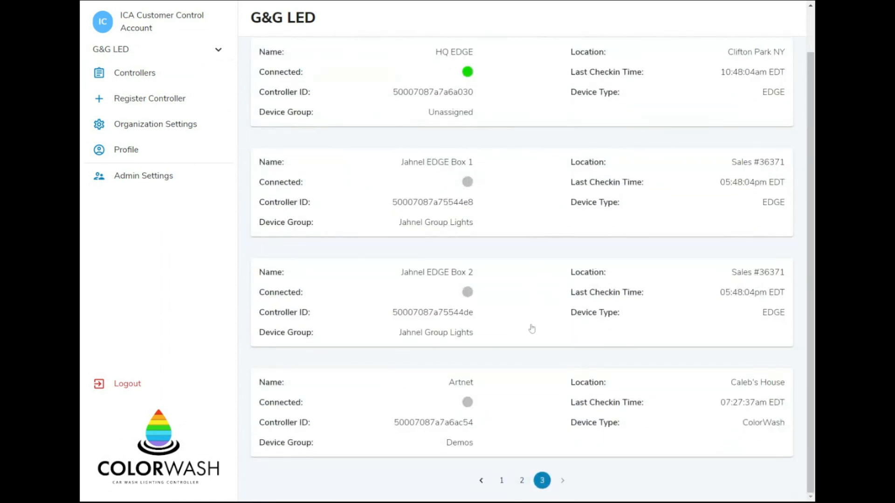
# Open the HQ EDGE controller and examine its show lineups, trigger setup and settings.
pyautogui.click(501, 71)
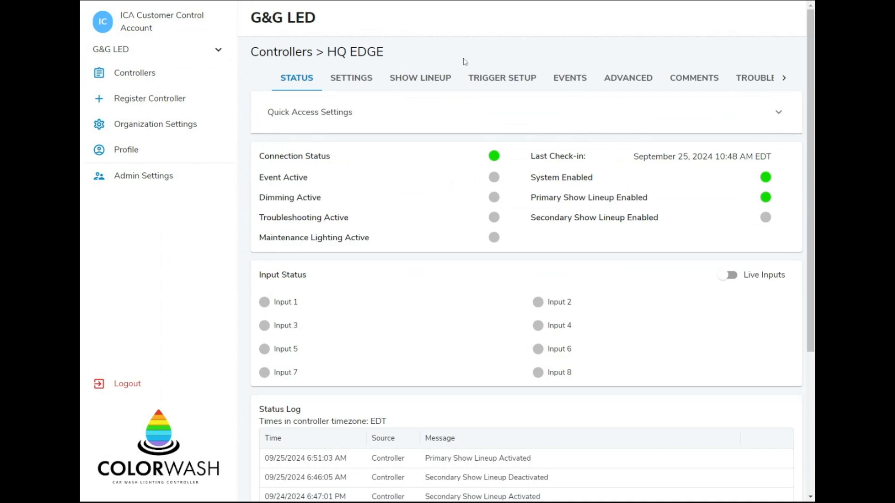
pyautogui.click(426, 80)
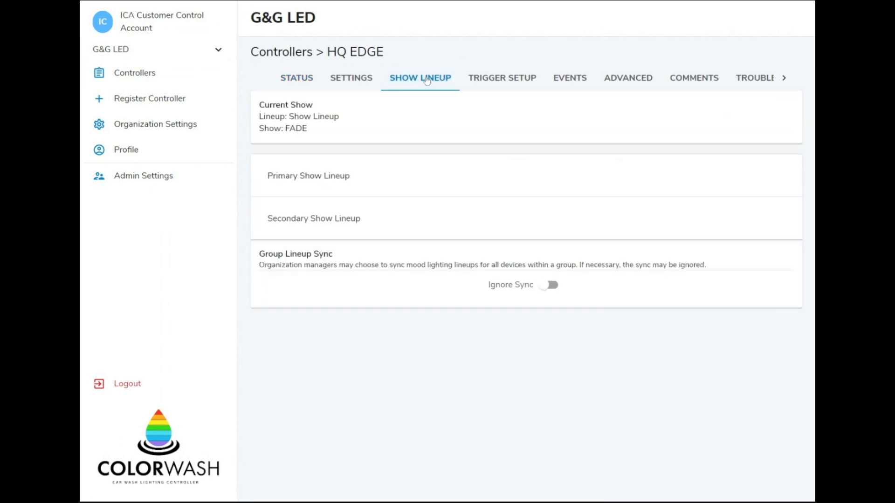
pyautogui.click(483, 84)
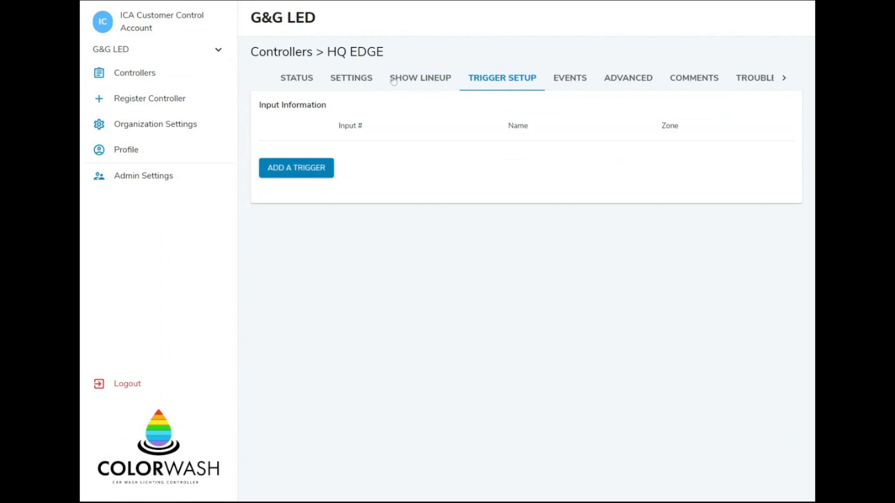
pyautogui.click(343, 79)
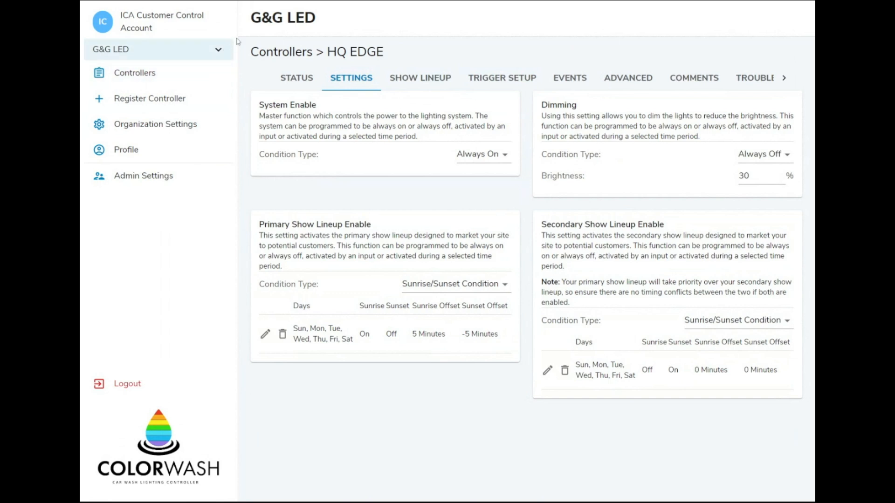
# Return to the controllers list and compare the device types of the controllers on page 3.
pyautogui.click(169, 79)
pyautogui.scroll(-3, 553, 205)
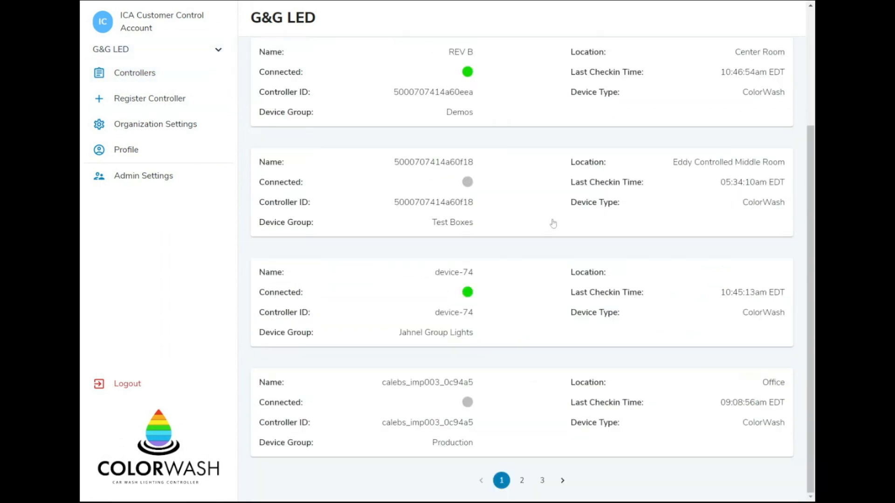
pyautogui.click(541, 482)
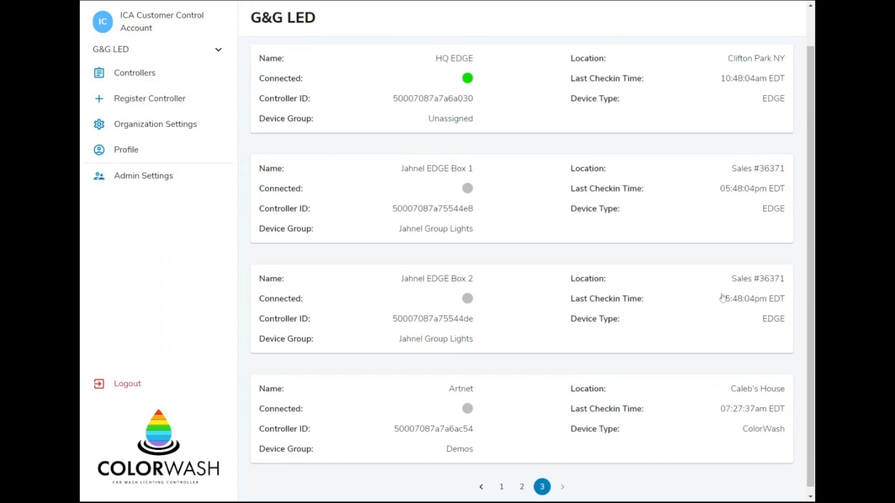
pyautogui.scroll(1, 701, 333)
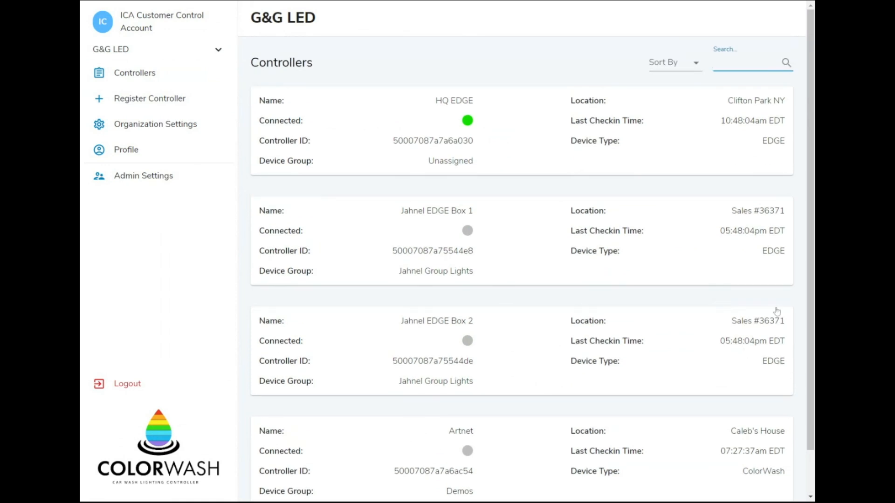
pyautogui.scroll(-1, 759, 407)
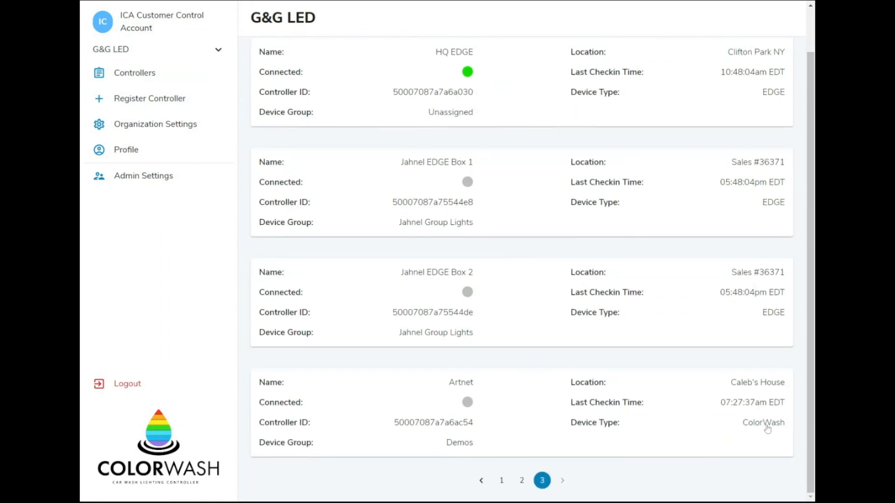
pyautogui.scroll(1, 754, 216)
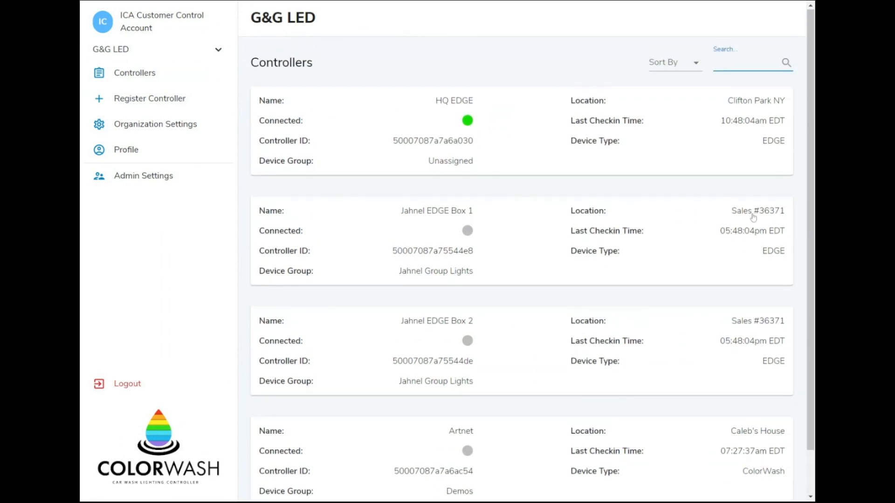
# Open the REV B ColorWash controller from the controllers list and view its process highlighting inputs.
pyautogui.click(405, 64)
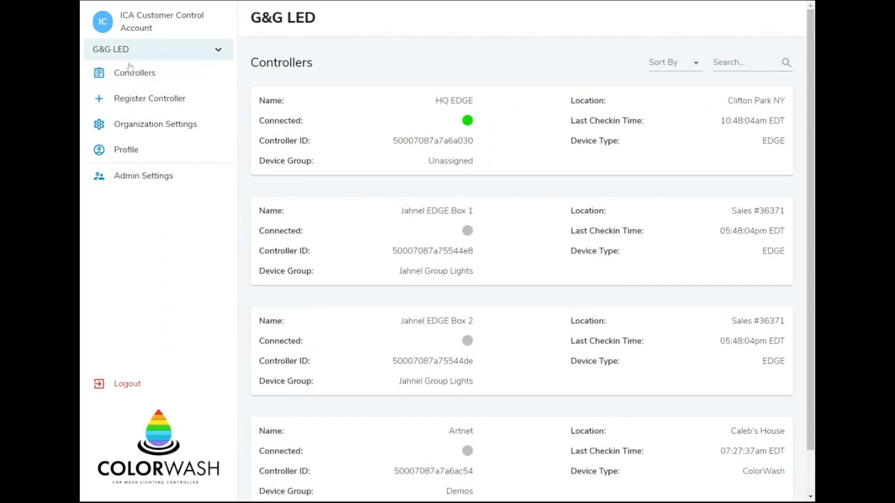
pyautogui.click(130, 76)
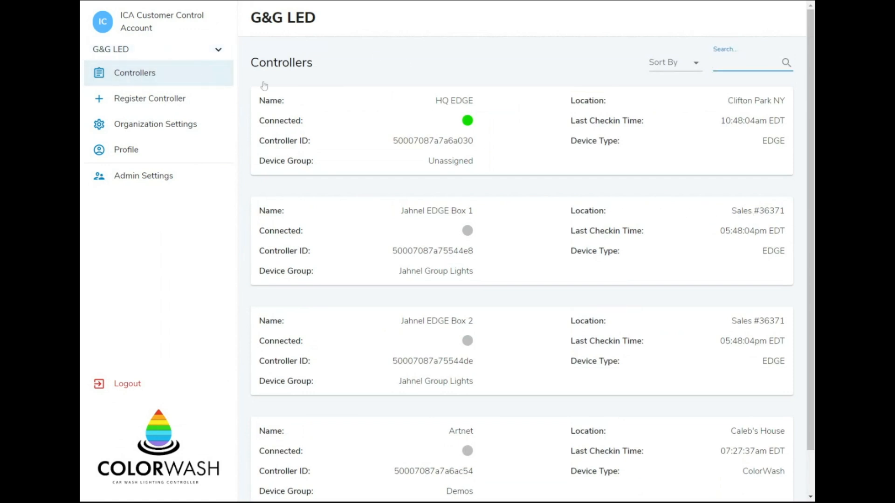
pyautogui.click(519, 229)
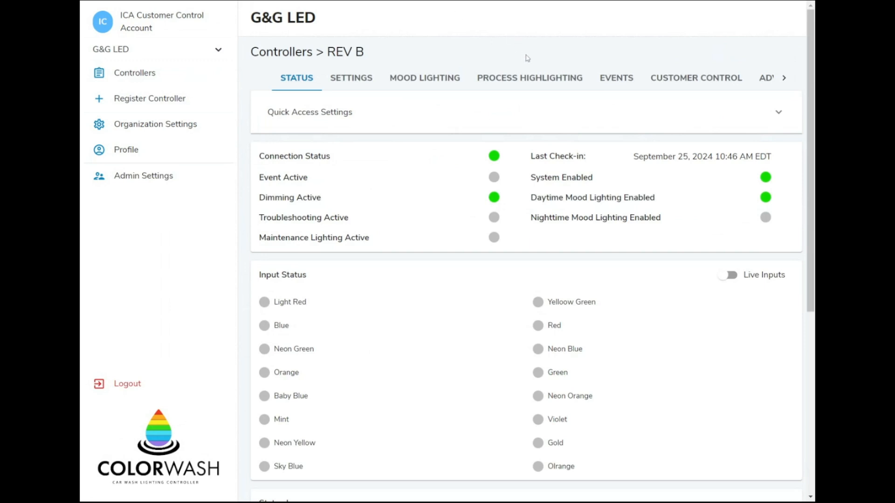
pyautogui.click(528, 80)
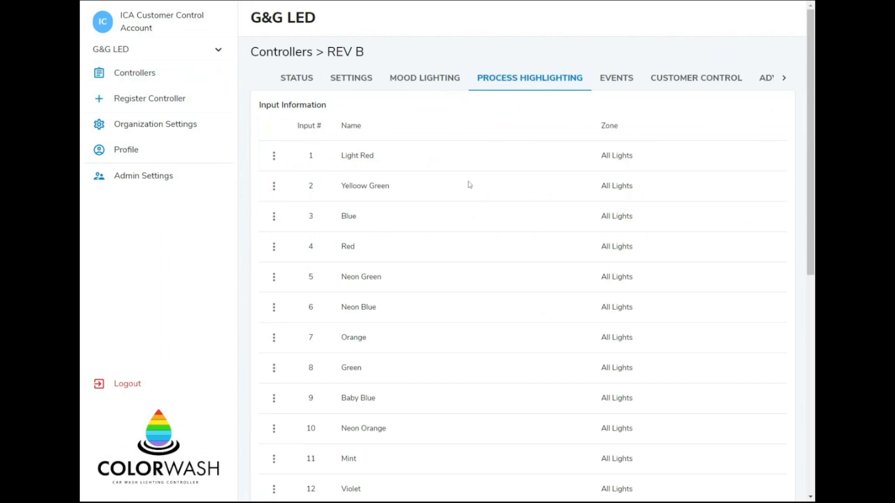
# Examine REV B's daytime and nighttime mood lighting show lineups, then collapse both sections.
pyautogui.click(425, 79)
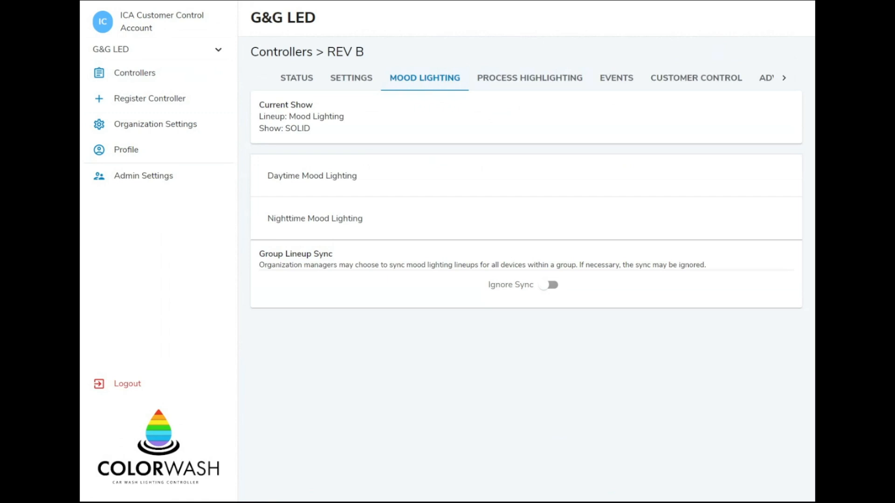
pyautogui.click(401, 184)
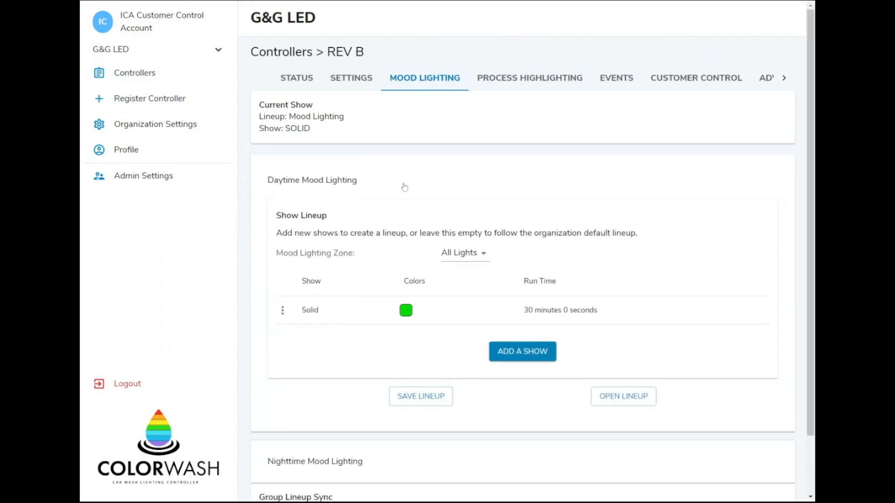
pyautogui.scroll(-2, 429, 209)
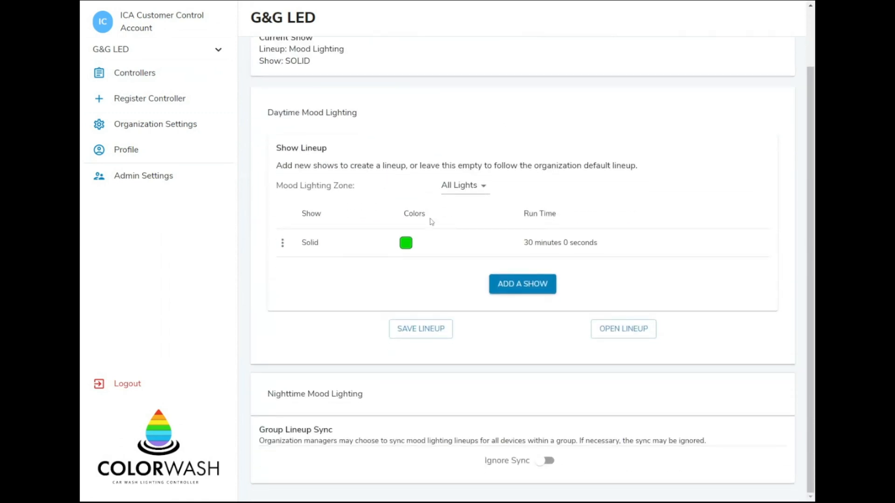
pyautogui.click(447, 397)
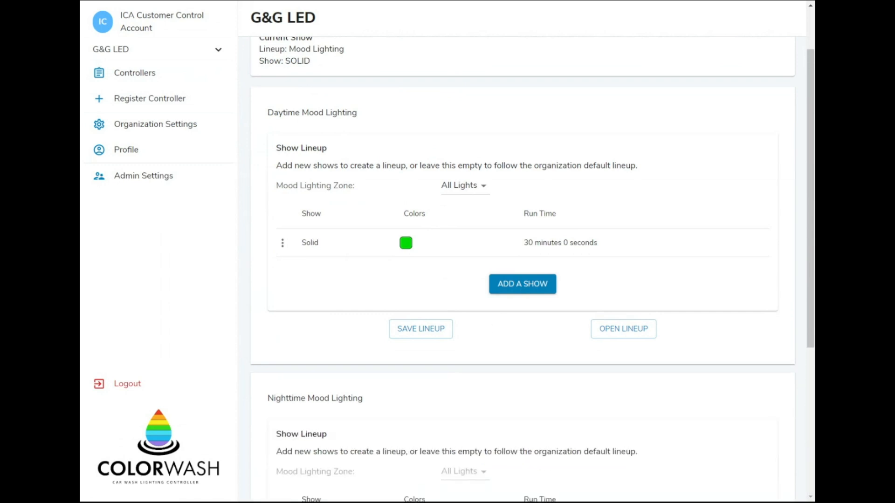
pyautogui.scroll(-3, 529, 256)
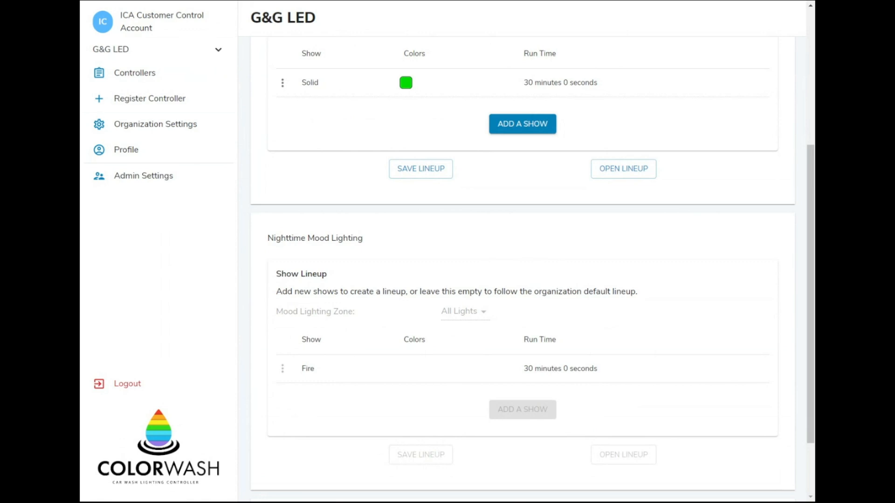
pyautogui.scroll(3, 529, 256)
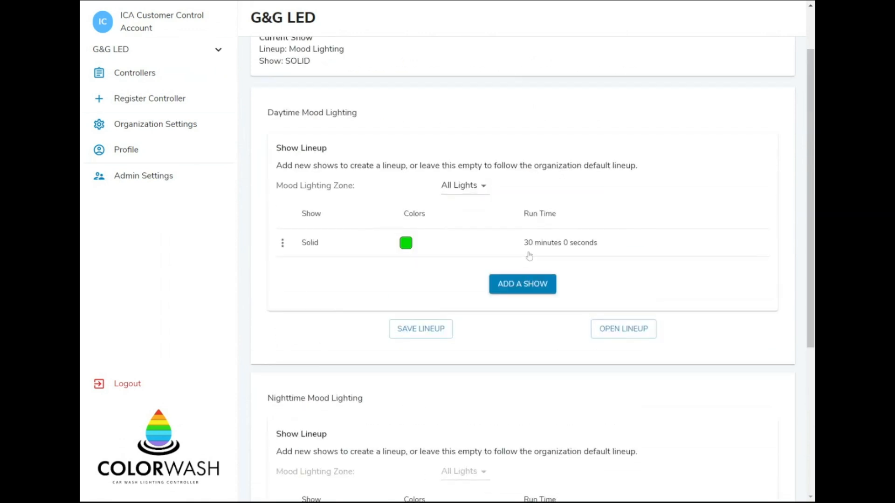
pyautogui.scroll(-2, 591, 208)
pyautogui.scroll(-2, 592, 219)
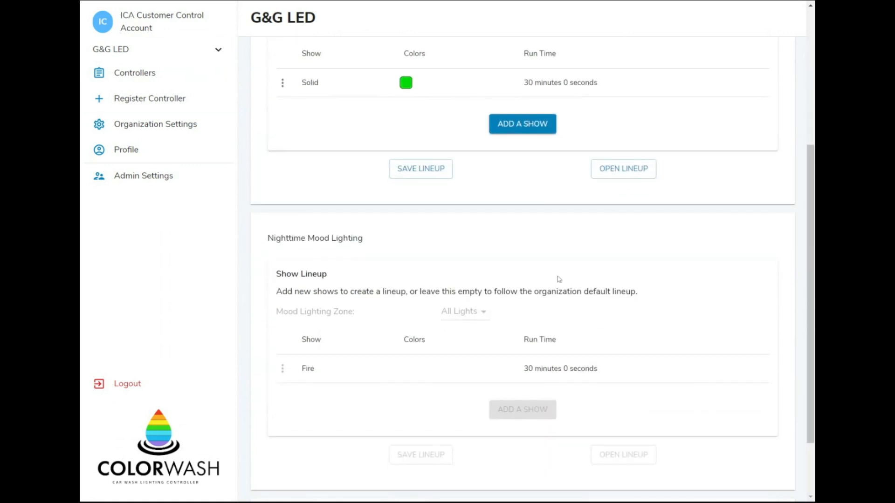
pyautogui.scroll(2, 362, 294)
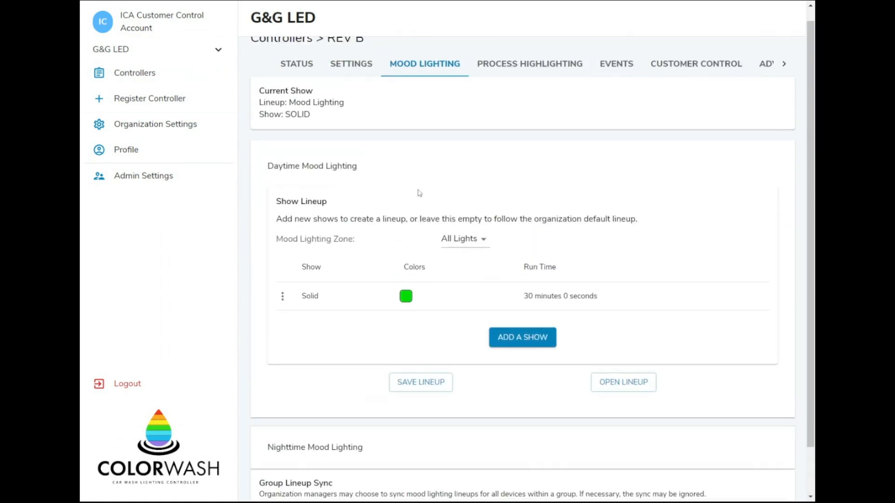
pyautogui.click(423, 167)
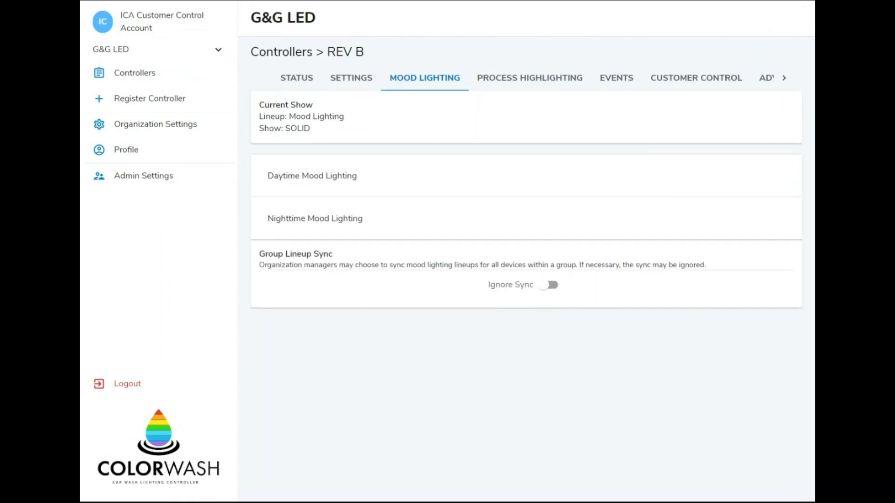
# In REV B's settings, change the Daytime Mood Lighting Enable condition type to Sunrise/Sunset Condition.
pyautogui.click(352, 78)
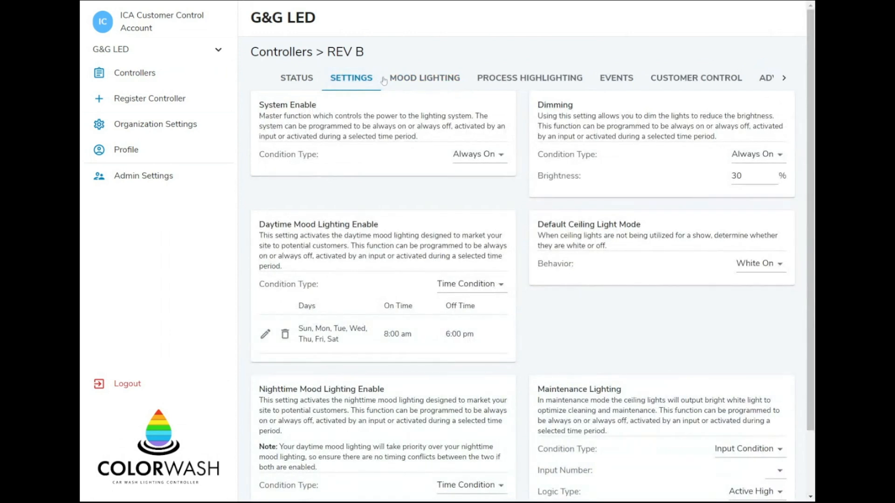
pyautogui.scroll(-1, 480, 149)
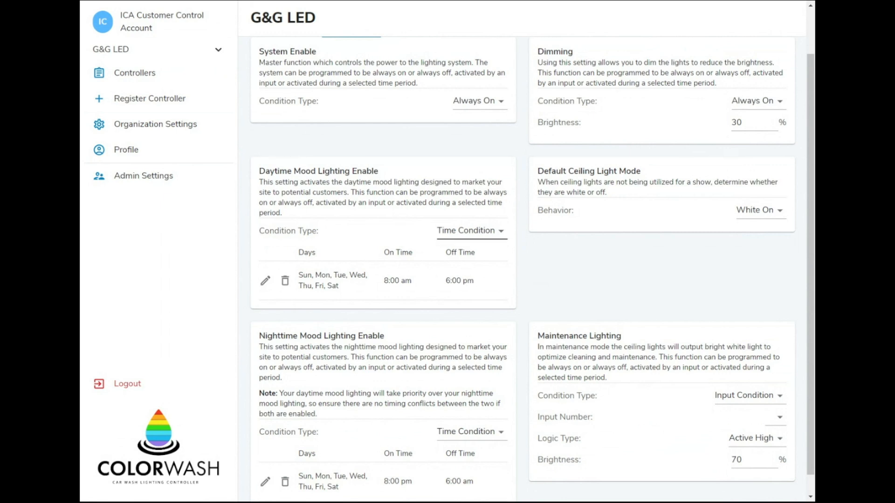
pyautogui.click(469, 230)
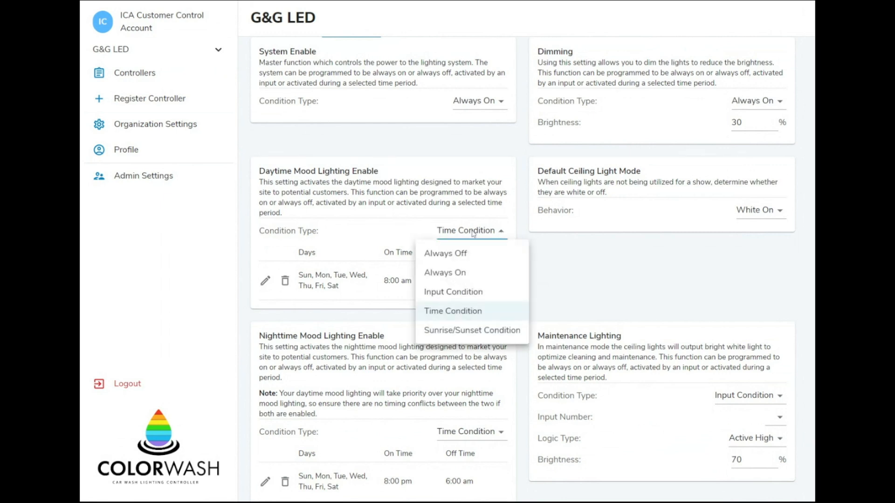
pyautogui.click(459, 331)
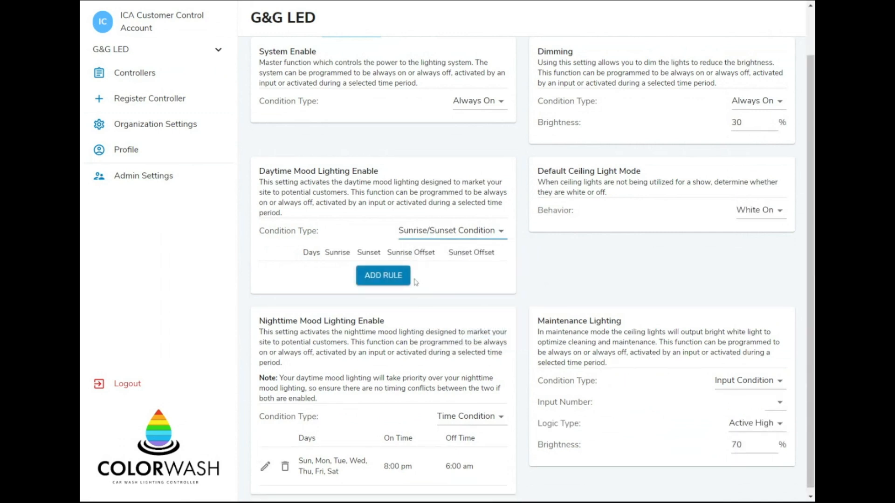
# Add a daytime rule turning on at sunrise Sunday through Wednesday, with a -30 minute sunrise offset and a 15 minute sunset offset.
pyautogui.click(386, 278)
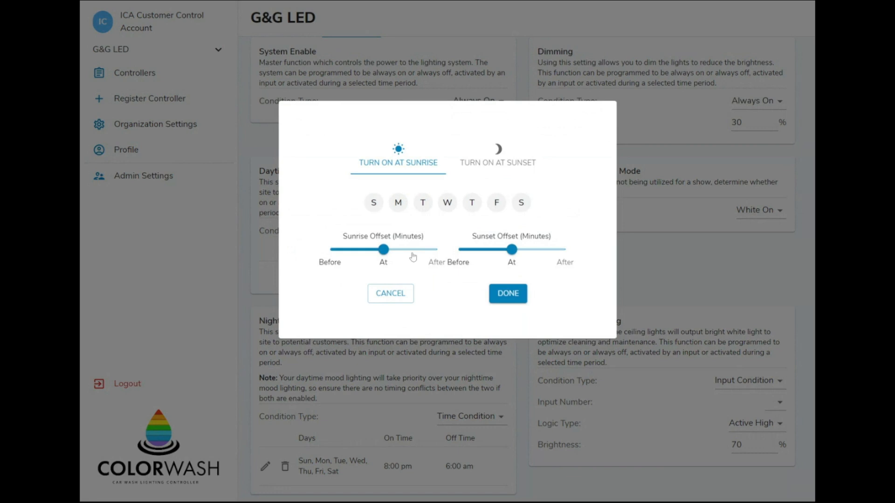
pyautogui.click(375, 208)
pyautogui.click(397, 206)
pyautogui.click(423, 205)
pyautogui.click(448, 205)
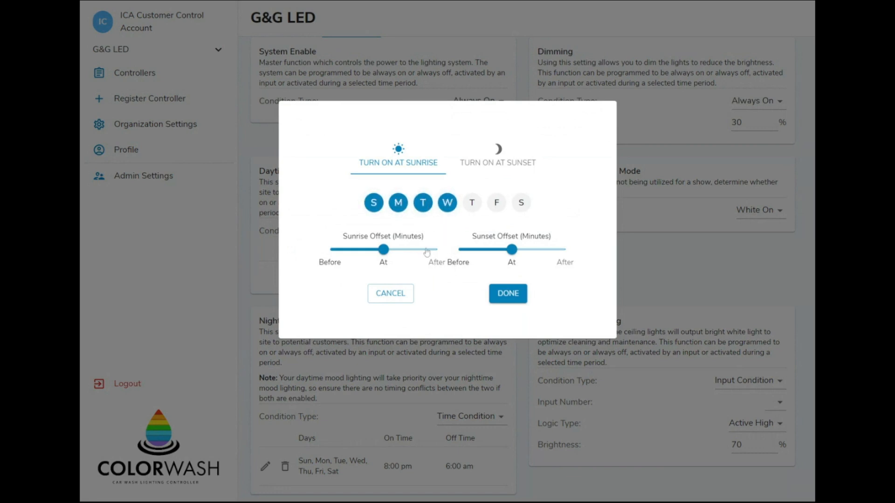
pyautogui.moveTo(390, 255); pyautogui.dragTo(358, 252)
pyautogui.moveTo(512, 250); pyautogui.dragTo(527, 260)
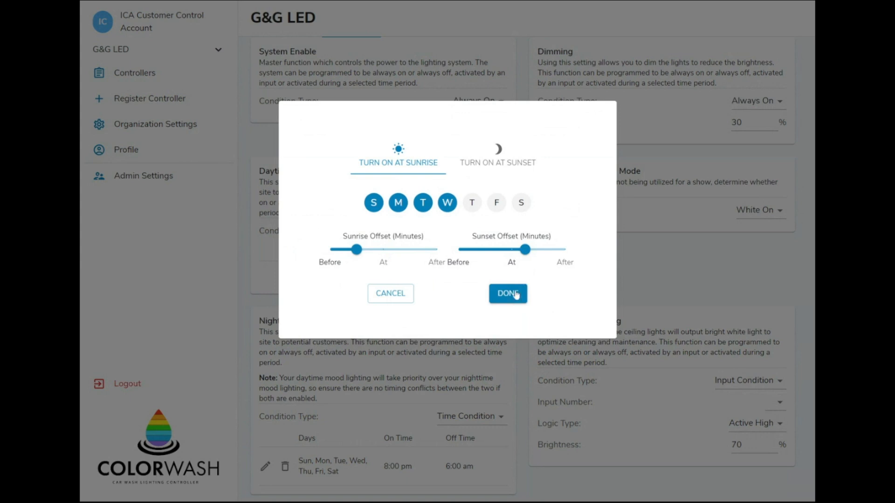
pyautogui.click(501, 295)
pyautogui.scroll(2, 515, 260)
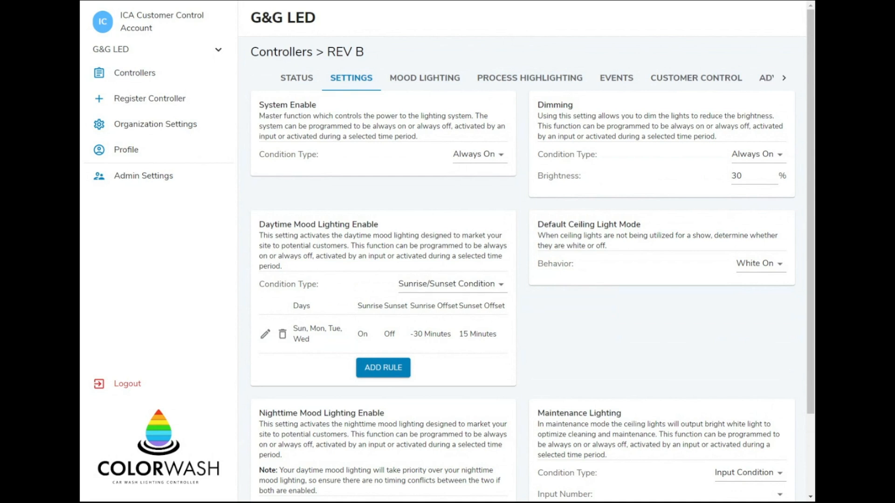
# View REV B's advanced controller information and highlight its zip code without changing it.
pyautogui.click(768, 80)
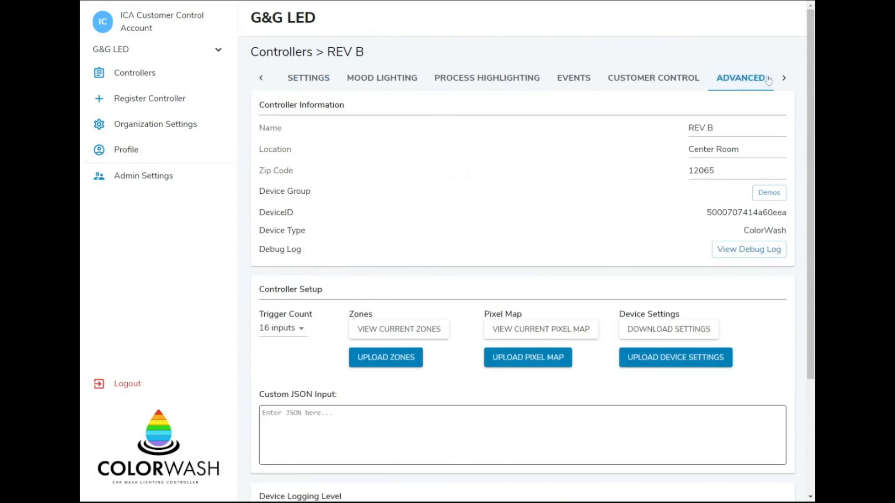
pyautogui.click(714, 170)
pyautogui.moveTo(714, 171); pyautogui.dragTo(679, 173)
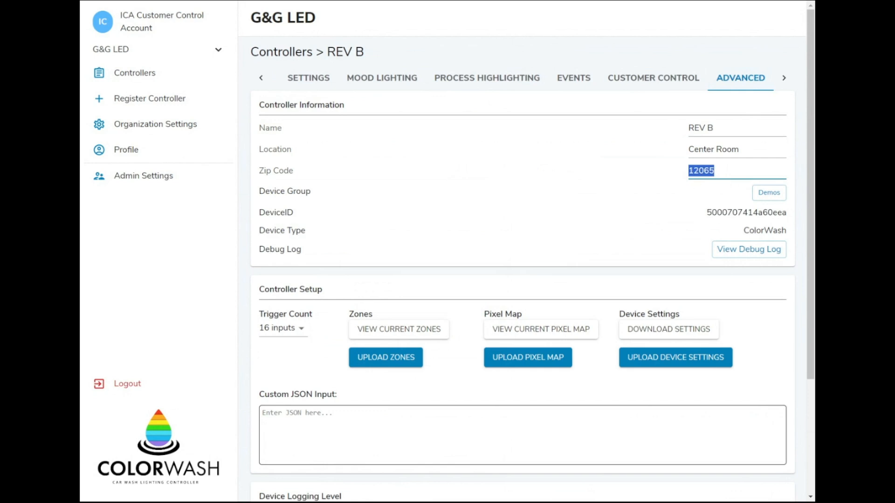
pyautogui.click(727, 171)
# Revisit REV B's mood lighting and settings, then expand the Quick Access Settings in its status view.
pyautogui.click(384, 83)
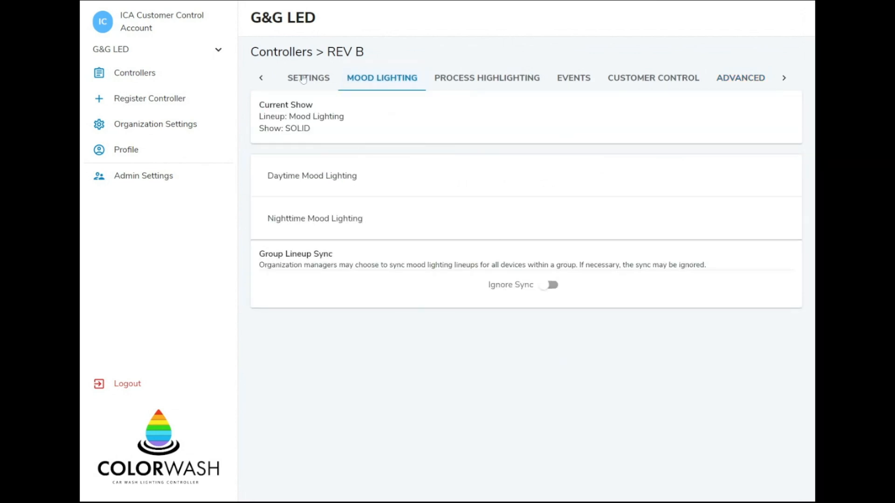
pyautogui.click(304, 80)
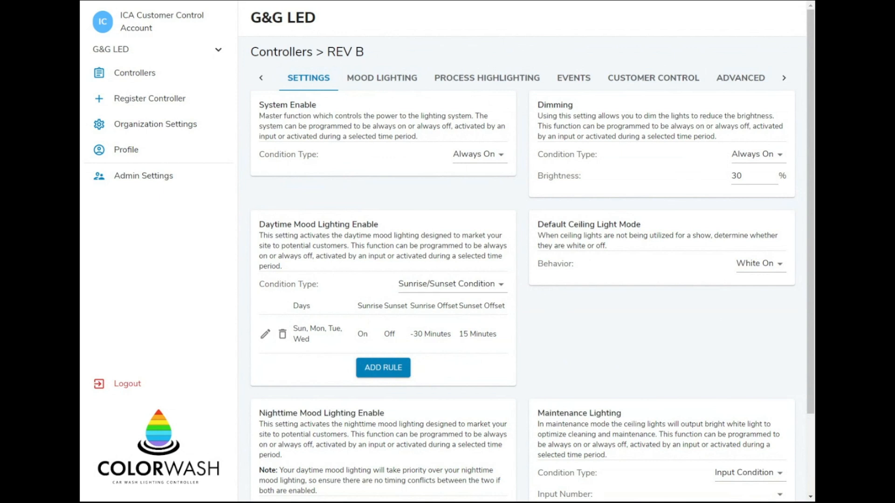
pyautogui.click(261, 78)
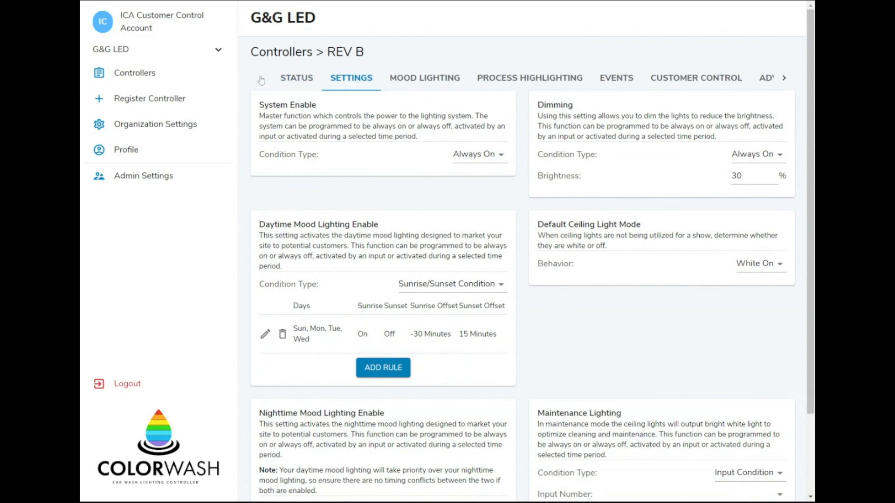
pyautogui.click(302, 78)
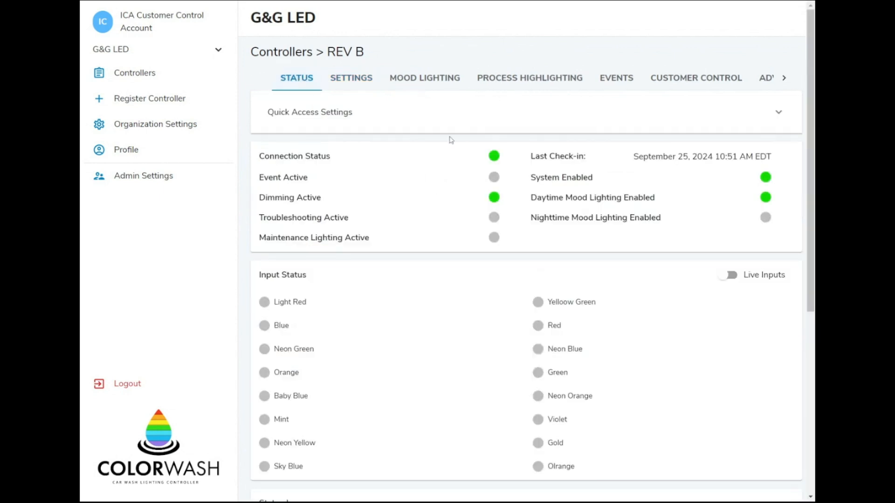
pyautogui.click(483, 117)
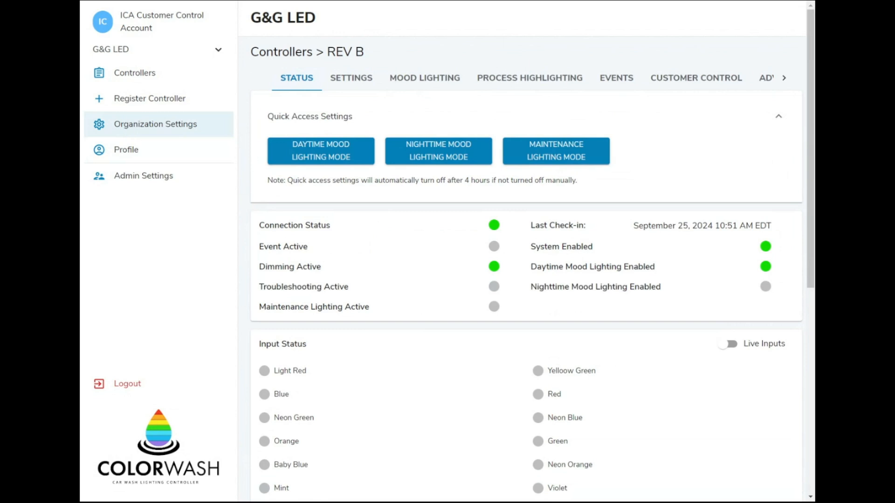
# Add an organization color named My Purple with an RGB value of about 103, 43, 255 and save it.
pyautogui.click(130, 129)
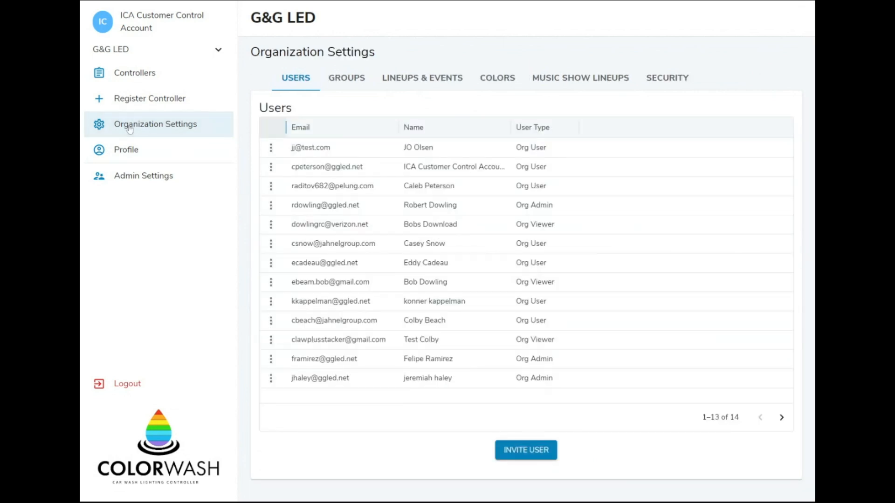
pyautogui.click(498, 78)
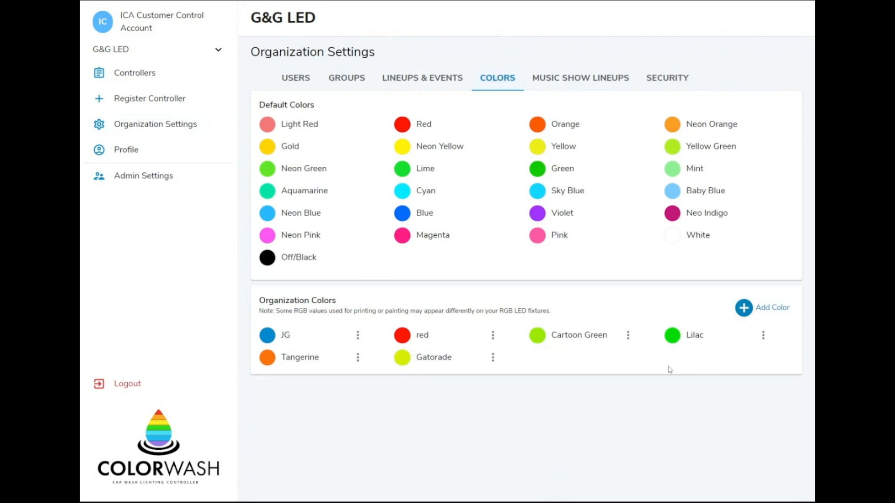
pyautogui.click(746, 310)
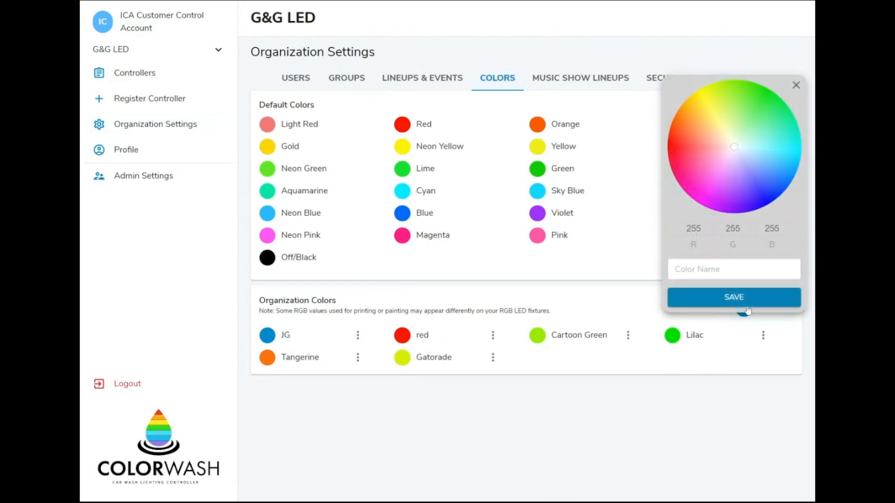
pyautogui.click(747, 202)
pyautogui.click(734, 269)
pyautogui.write('My Purple')
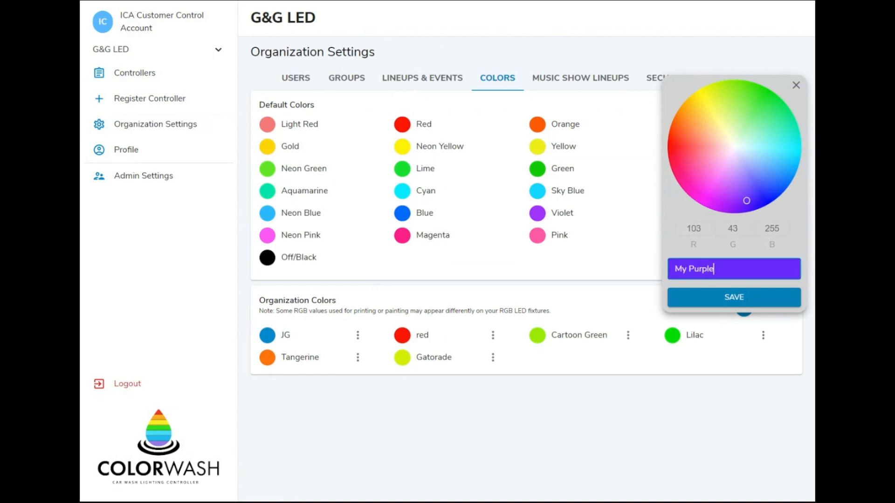
pyautogui.click(734, 298)
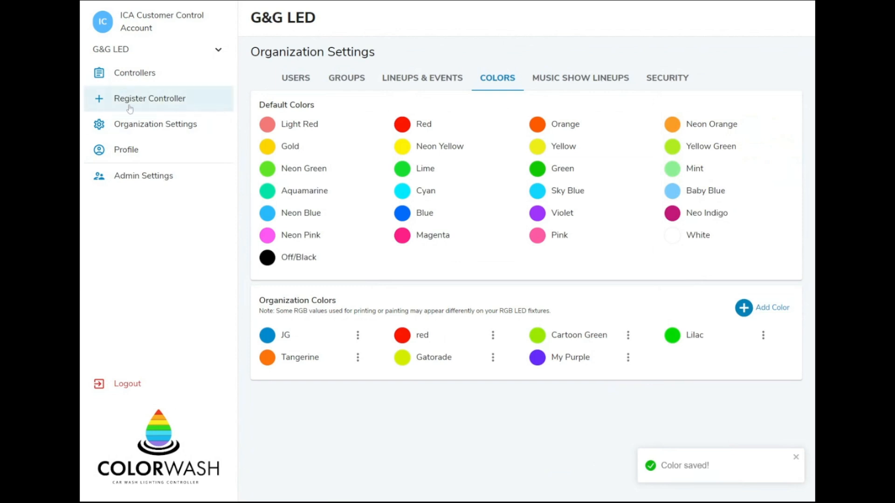
# Start a new show in REV B's Daytime Mood Lighting lineup, using the organization color My Purple as its first color.
pyautogui.click(170, 73)
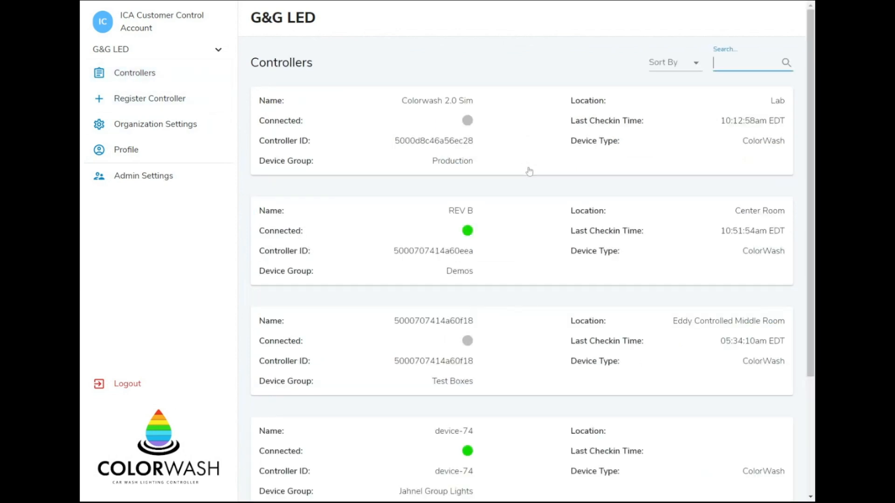
pyautogui.click(520, 227)
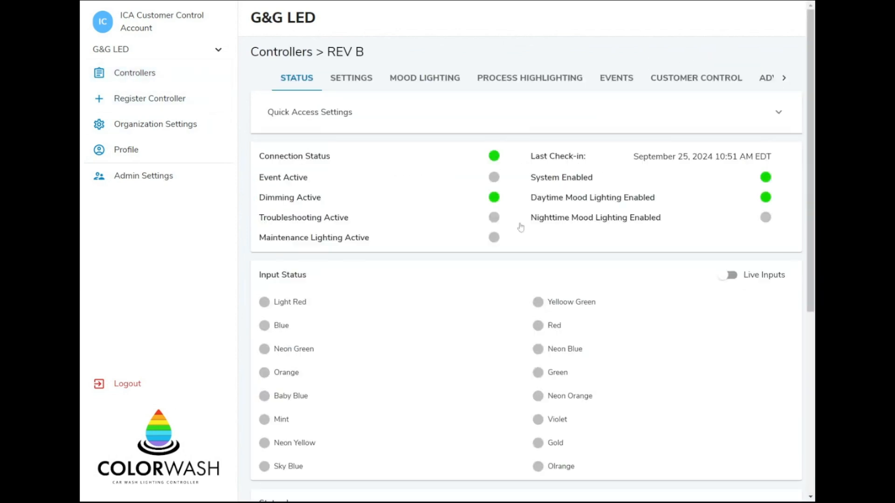
pyautogui.click(422, 80)
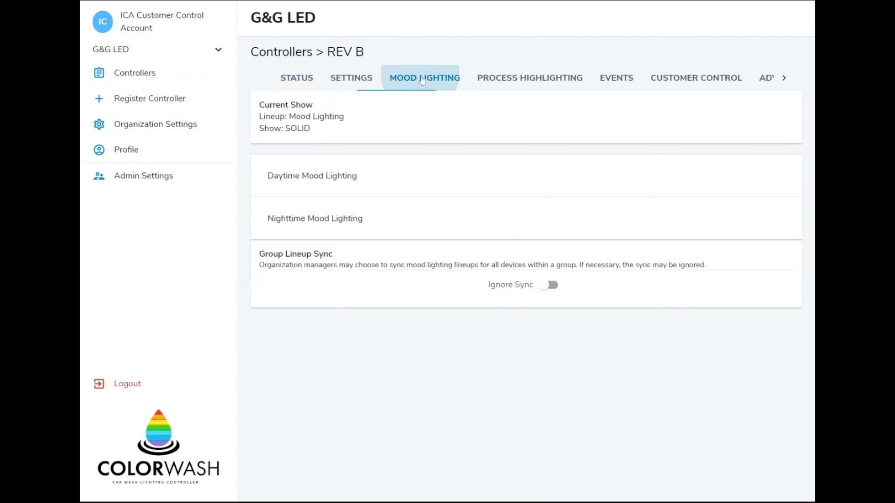
pyautogui.click(369, 188)
pyautogui.click(523, 351)
pyautogui.click(415, 122)
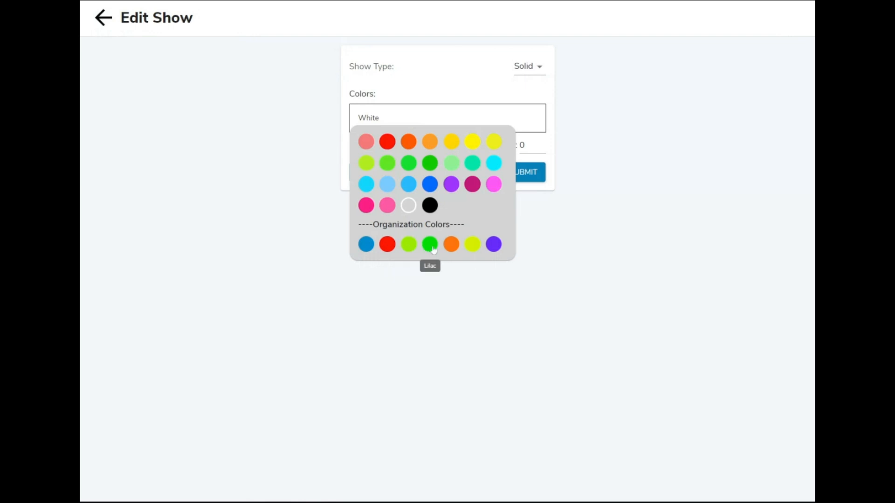
pyautogui.click(495, 247)
# Set the show type to Space Mountain with Baby Blue as the second color, and submit the show to the lineup.
pyautogui.click(529, 68)
pyautogui.click(518, 190)
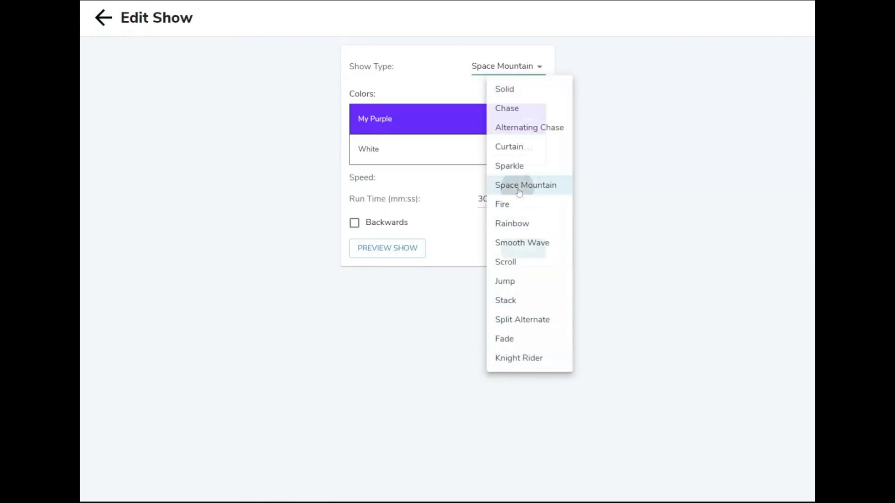
pyautogui.click(431, 148)
pyautogui.click(390, 218)
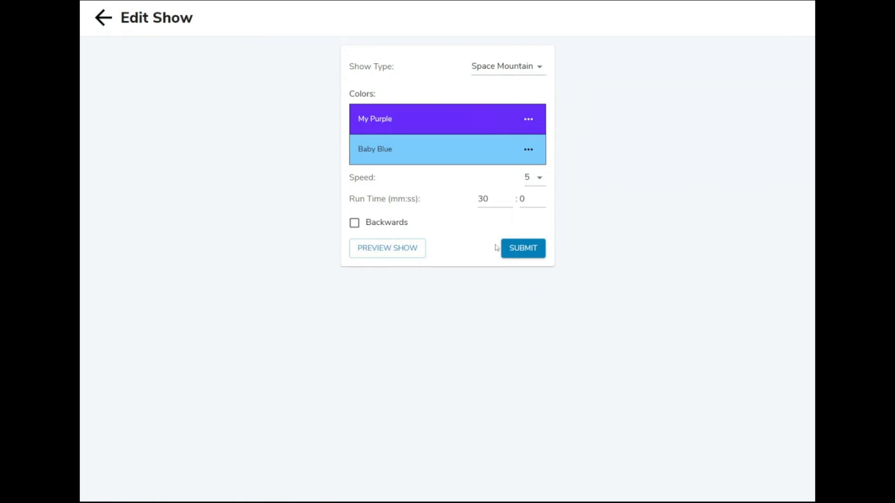
pyautogui.click(523, 248)
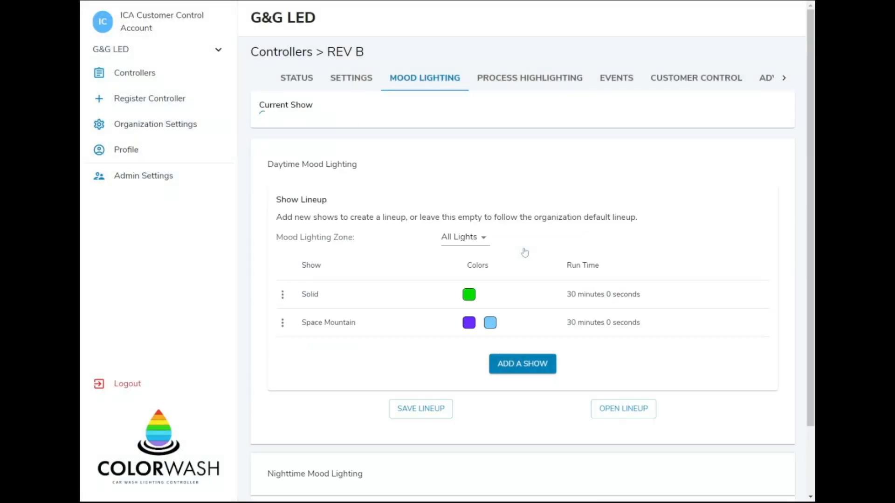